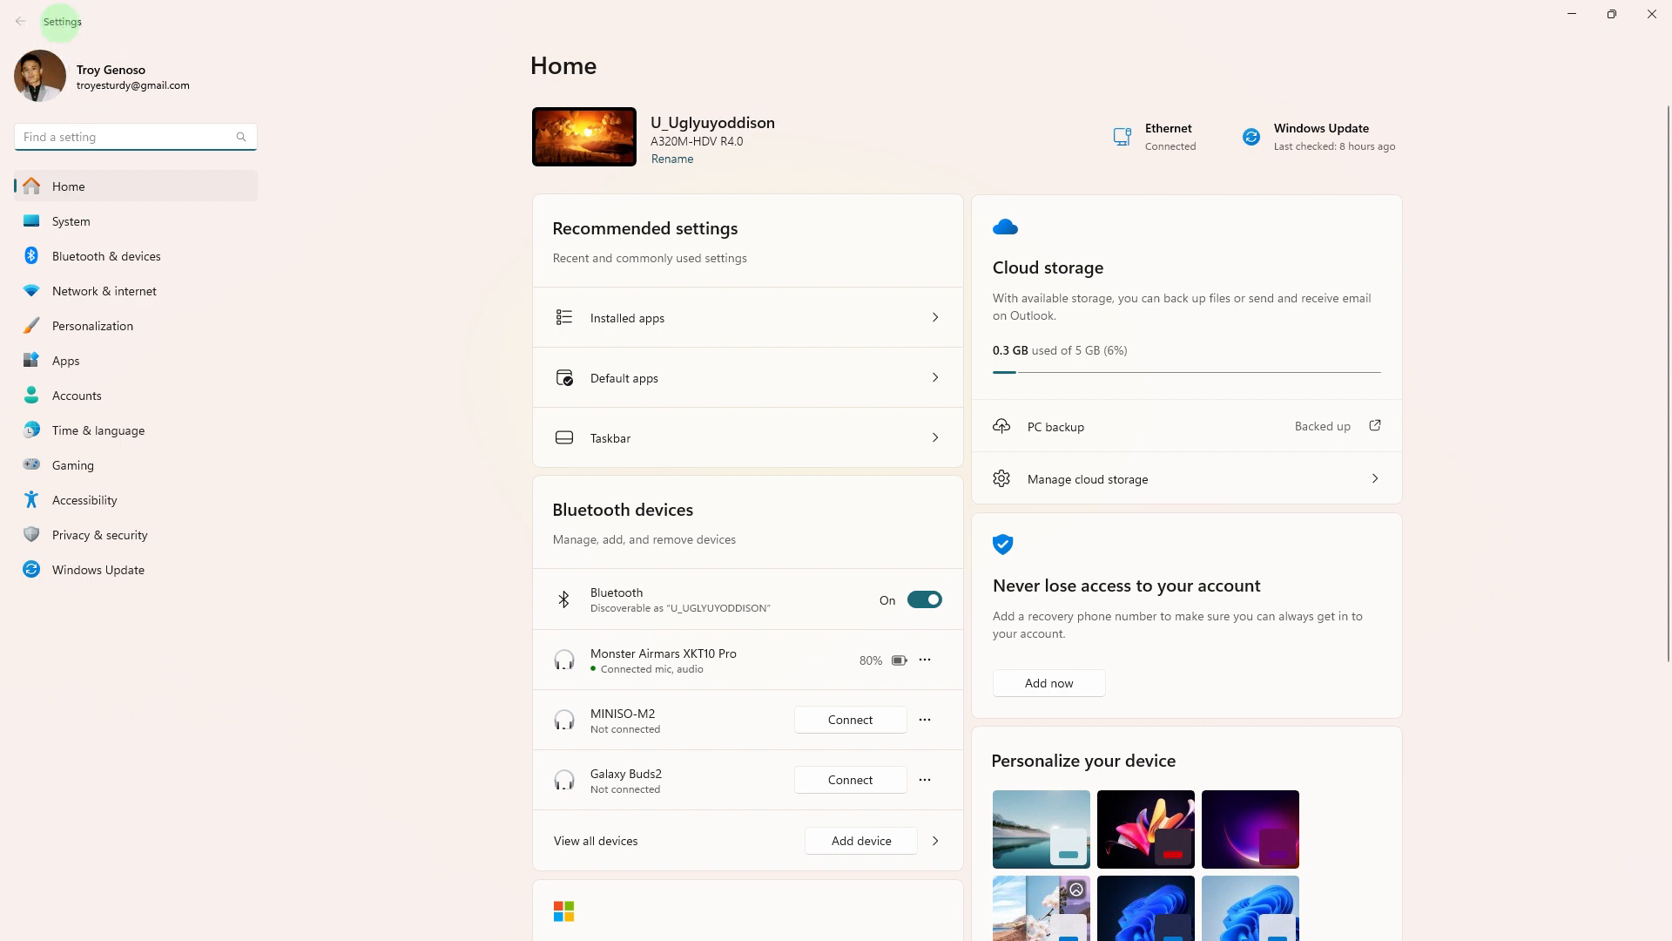
Step: Open the taskbar behaviors options in the Windows personalization settings
{"action": "left_click", "coordinate": [87, 328]}
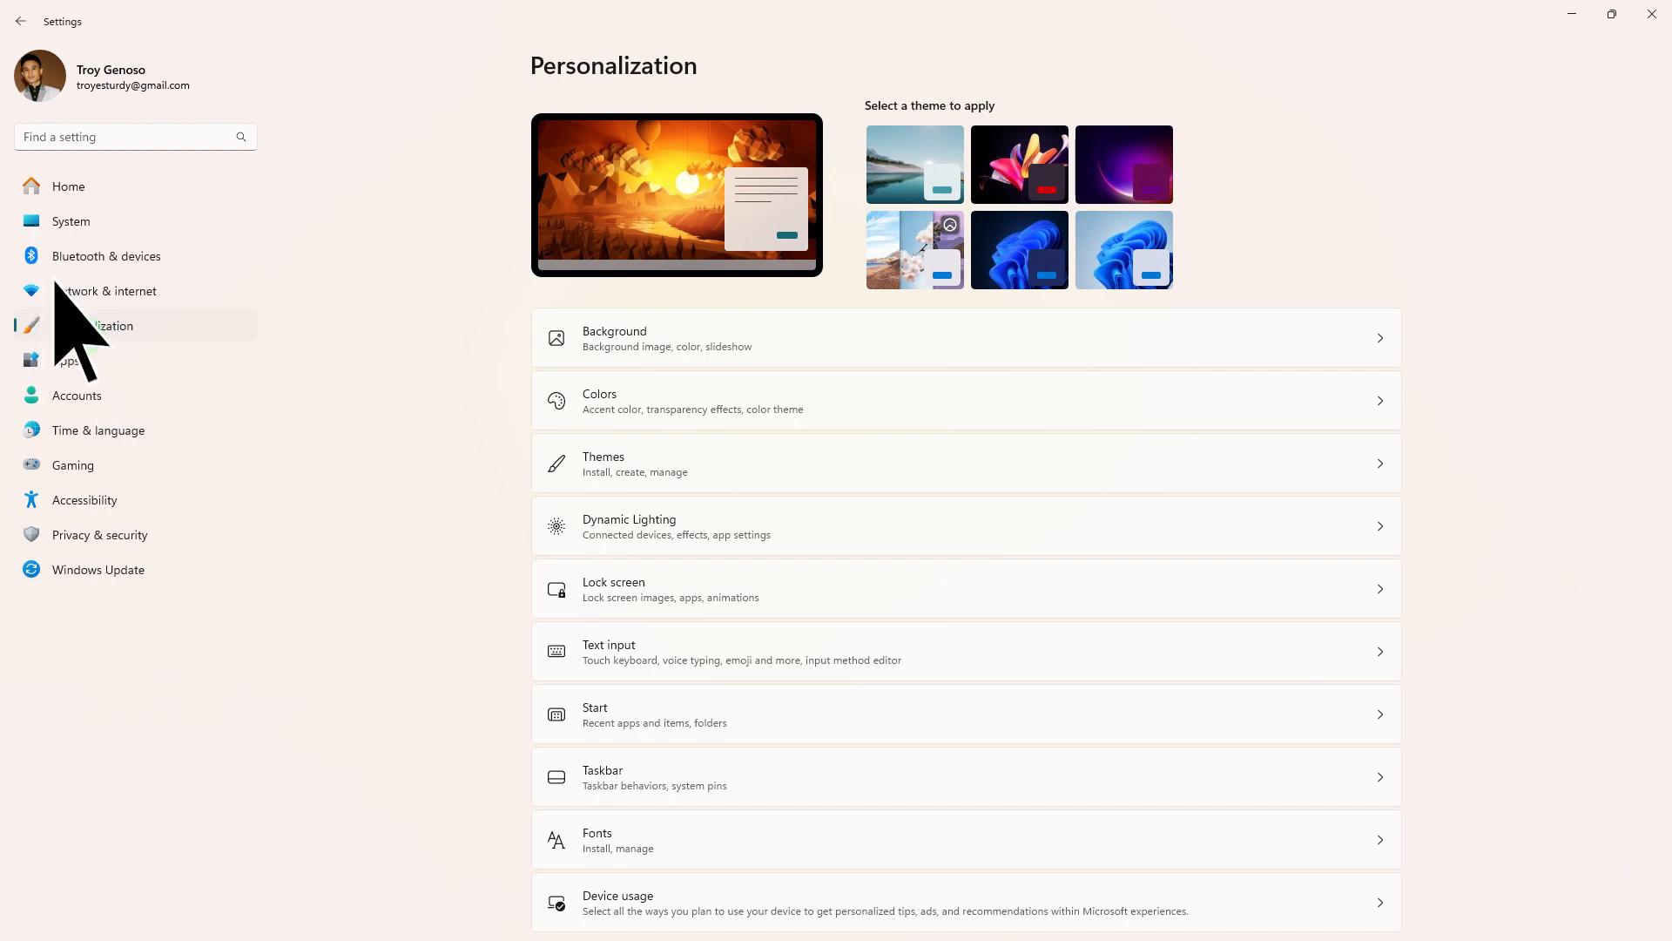
{"action": "scroll", "coordinate": [598, 746], "scroll_direction": "down", "scroll_amount": 1}
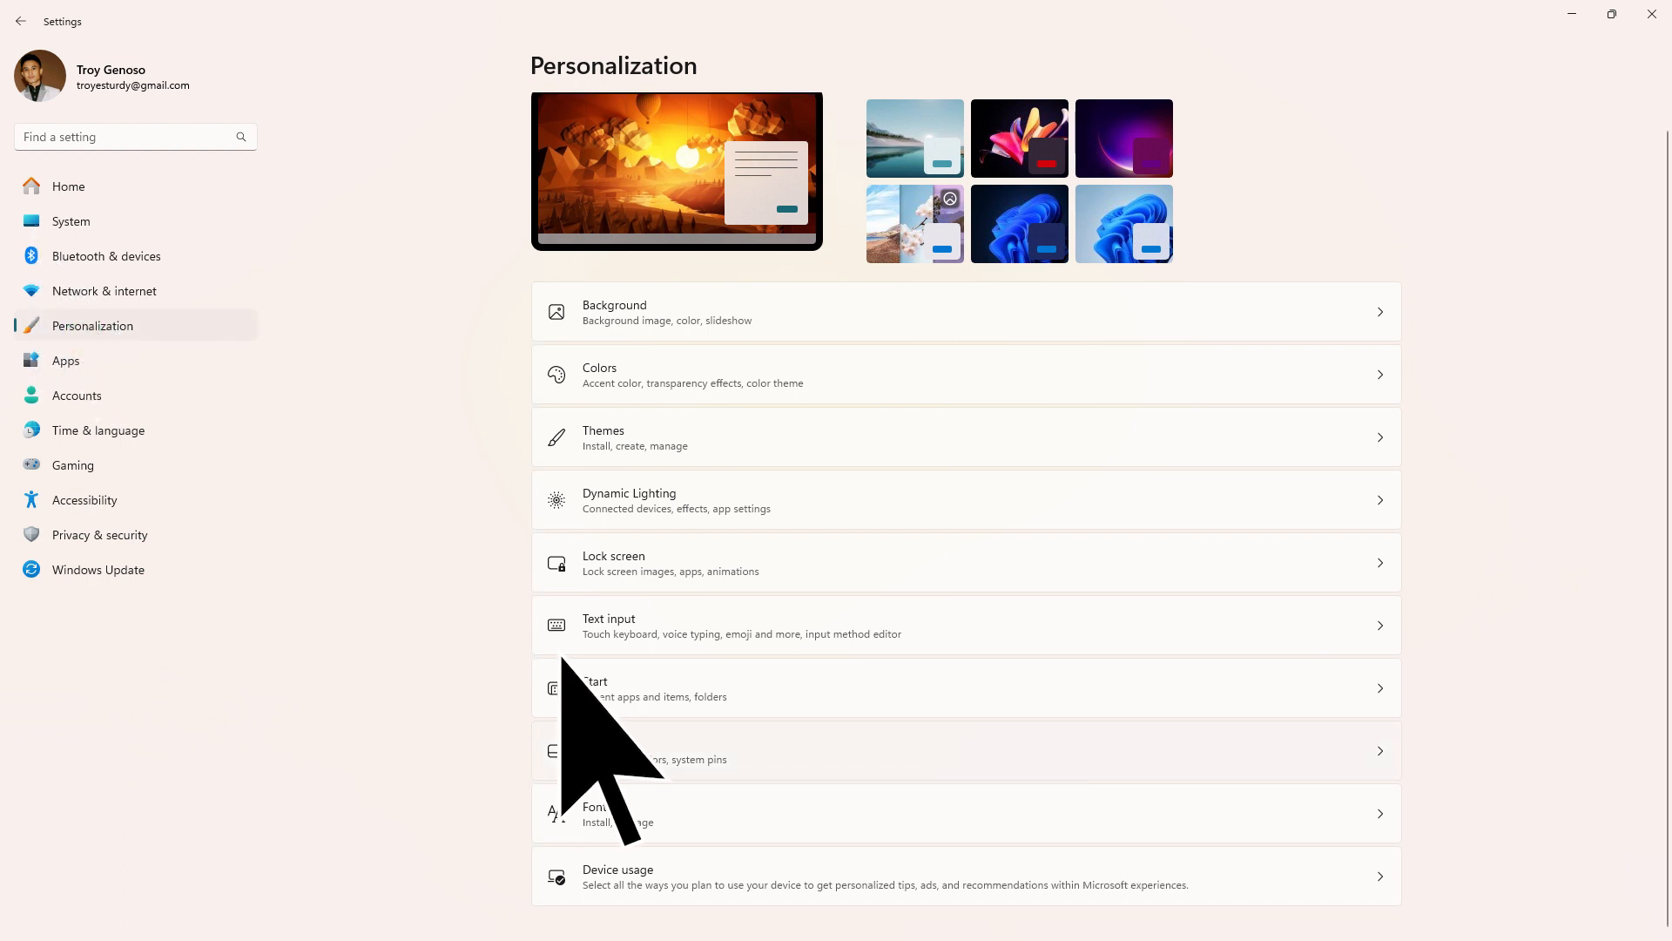
{"action": "left_click", "coordinate": [603, 751]}
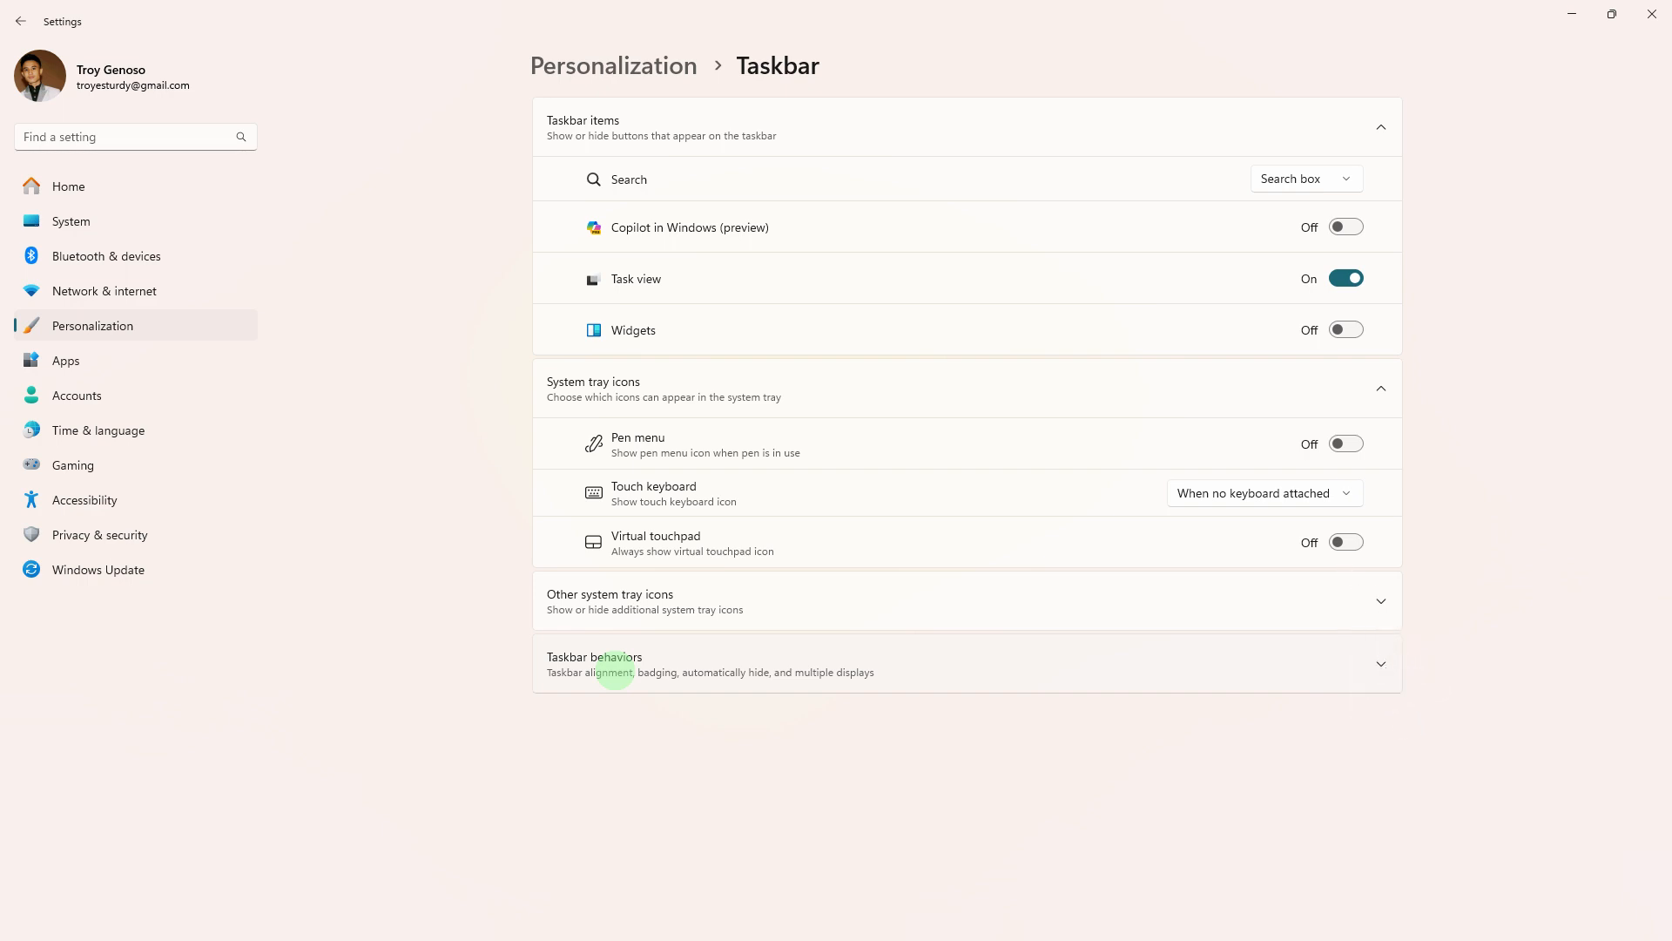
{"action": "left_click", "coordinate": [615, 668]}
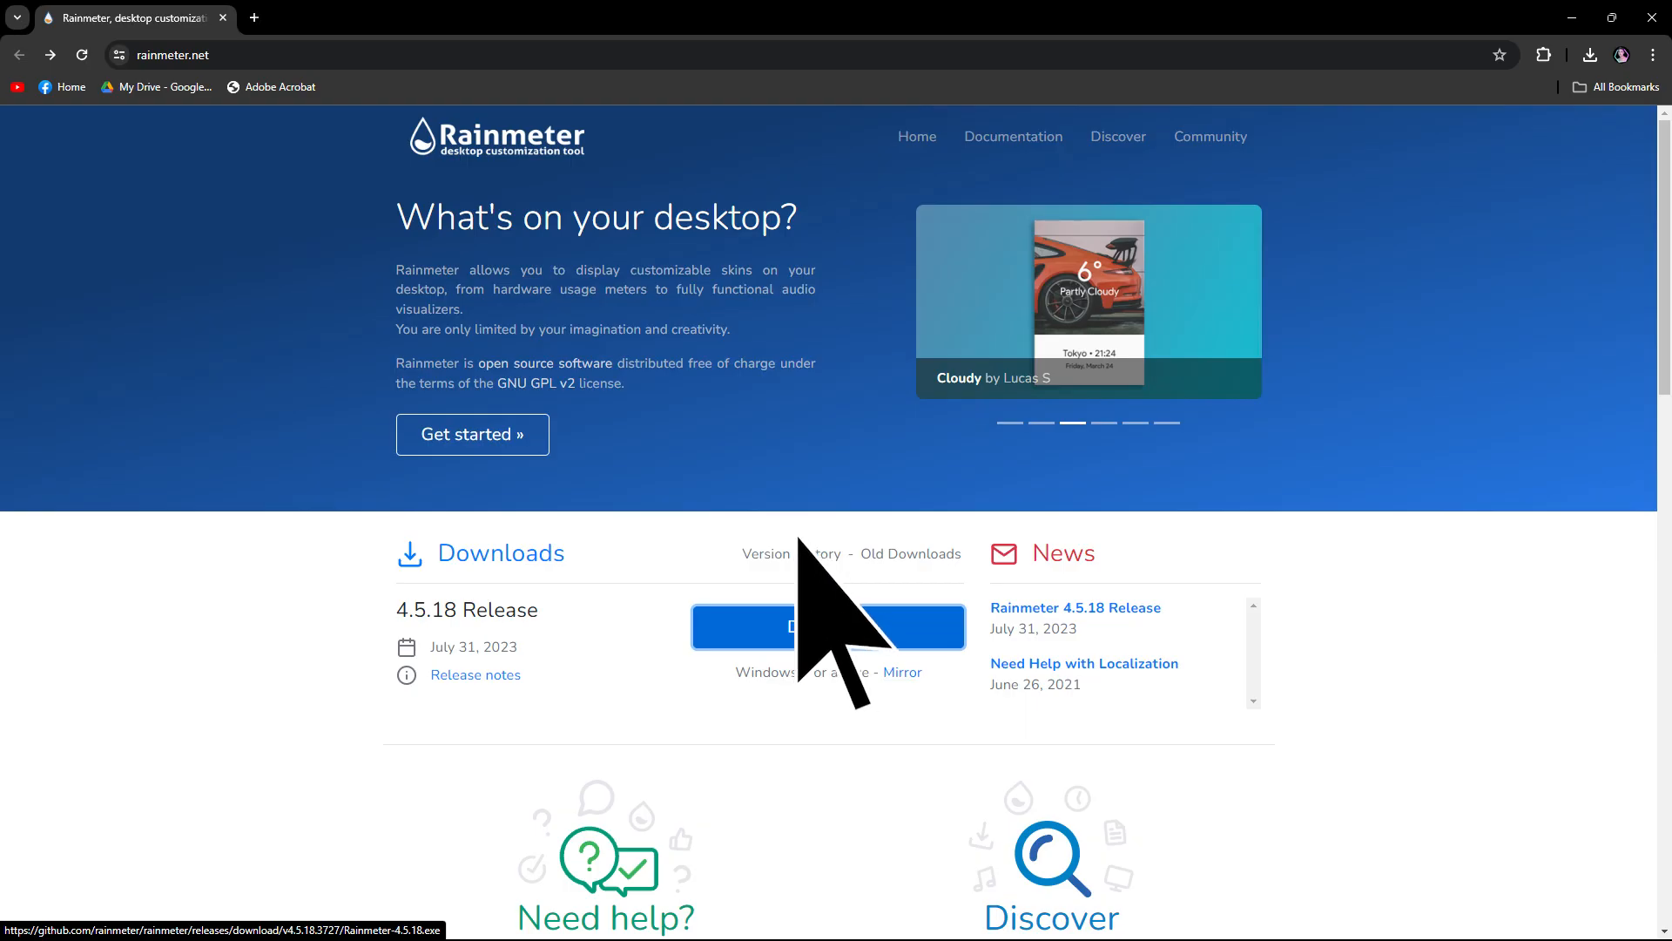
Step: Download the Rainmeter 4.5.18 installer from rainmeter.net and the MacOS UI Theme Folder.rar archive from Google Drive
{"action": "left_click", "coordinate": [829, 626]}
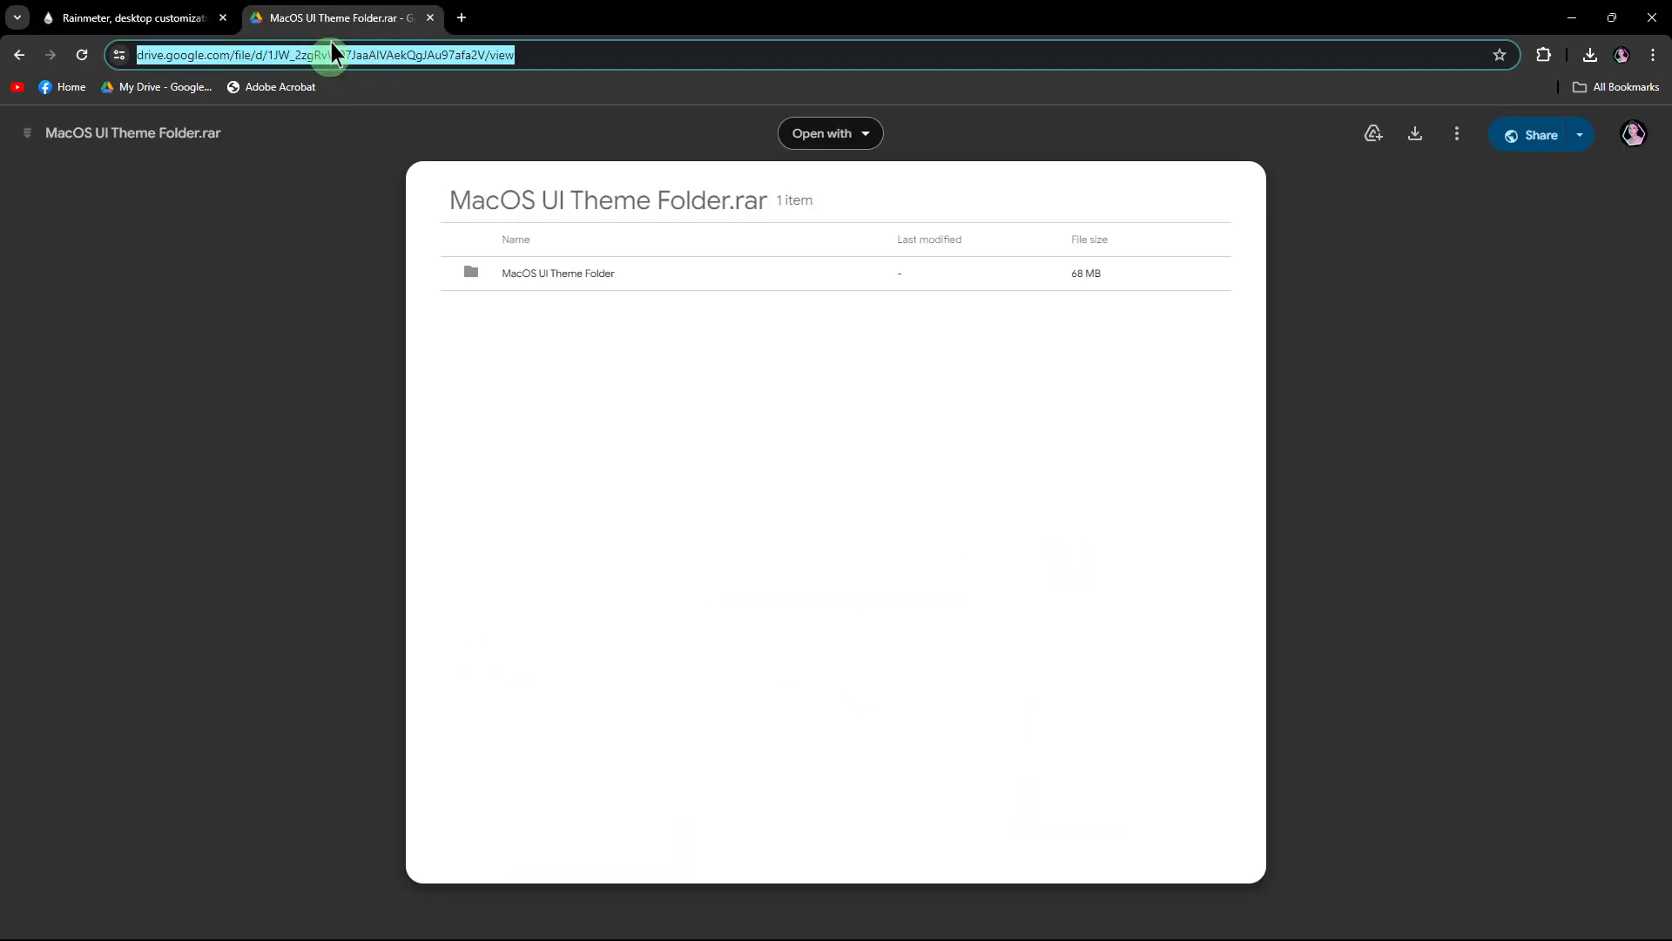
{"action": "left_click", "coordinate": [329, 55]}
{"action": "left_click", "coordinate": [1413, 135]}
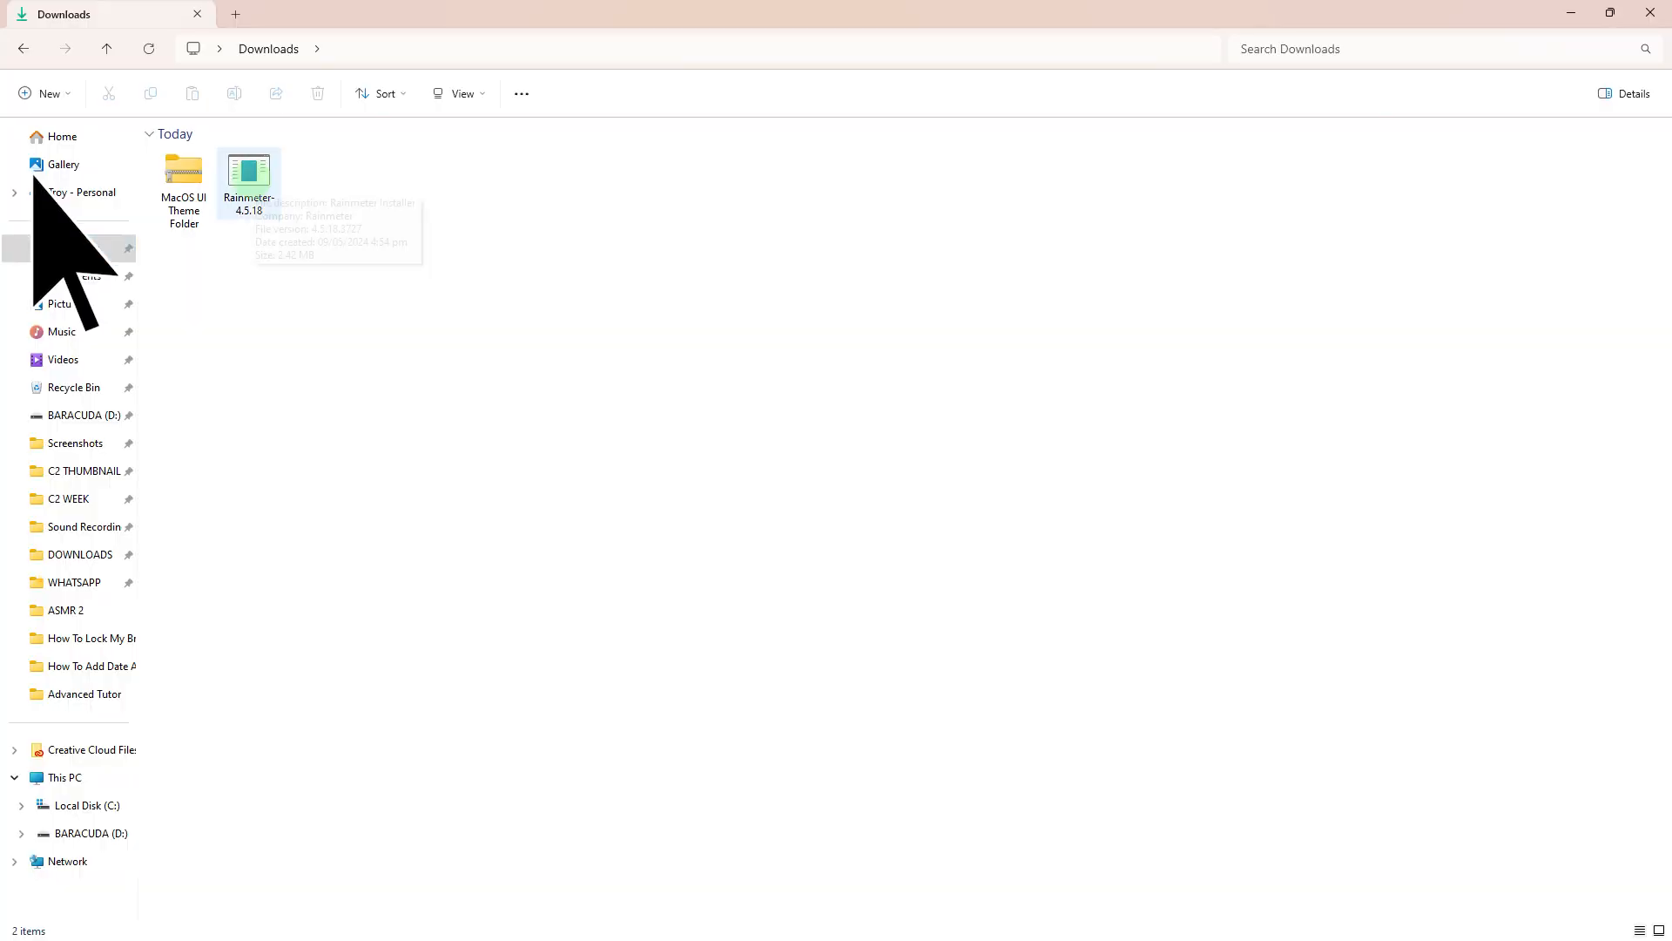
Step: Install Rainmeter 4.5.18 from the Downloads folder with the standard installation and run it on completion
{"action": "double_click", "coordinate": [249, 171]}
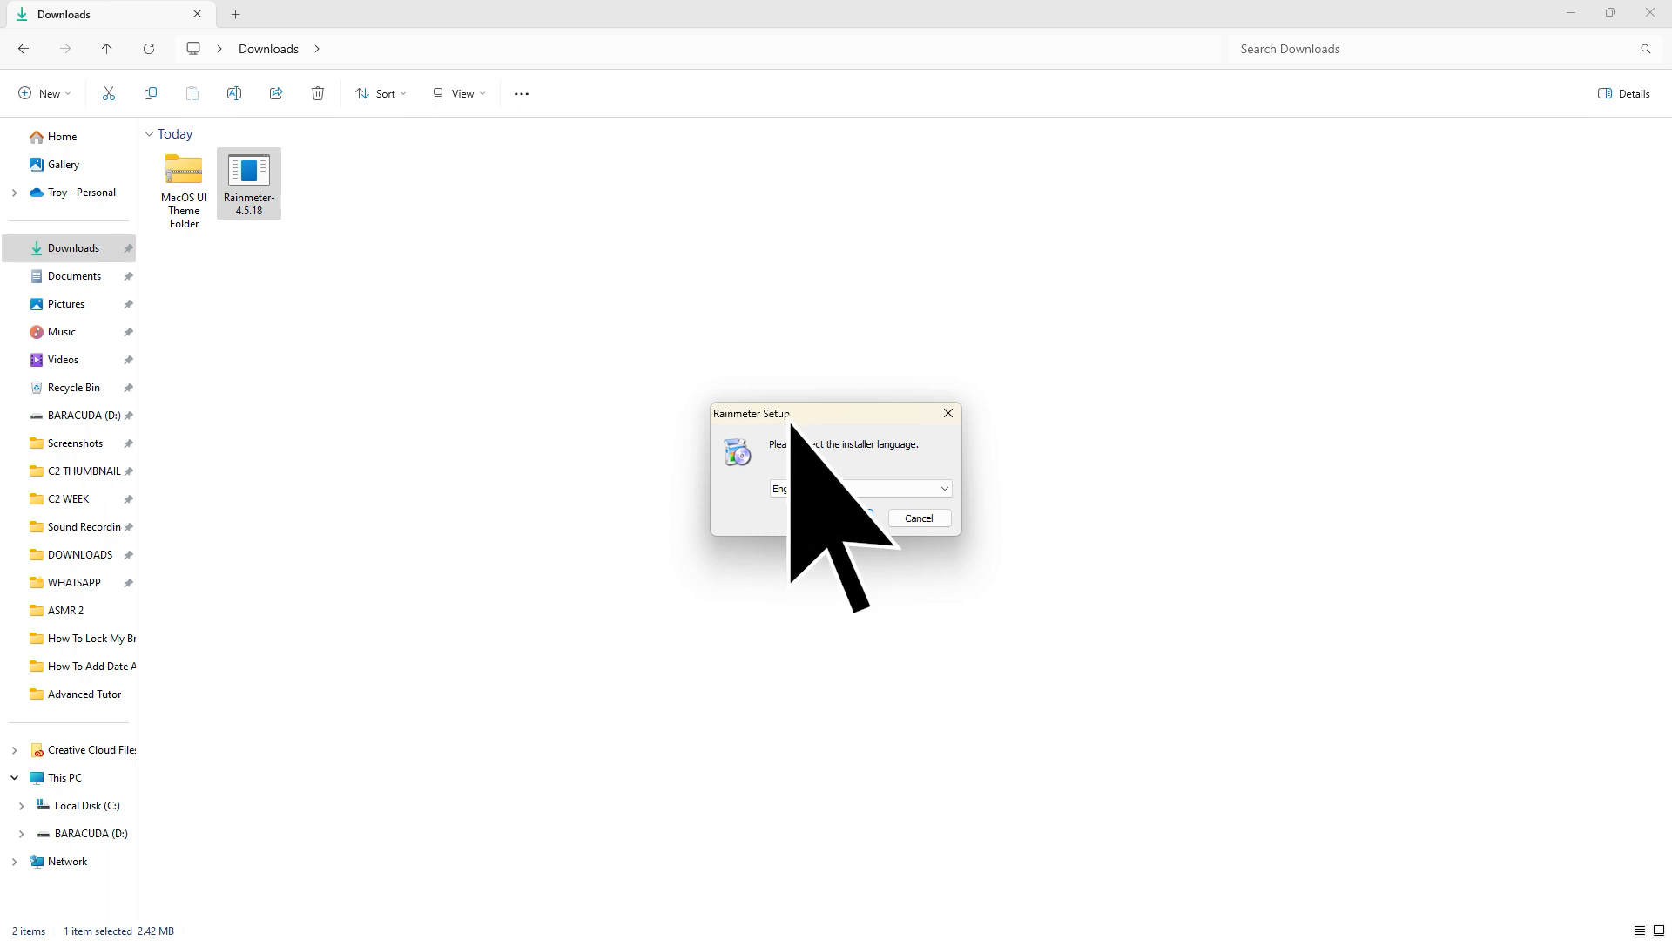
{"action": "left_click", "coordinate": [841, 517]}
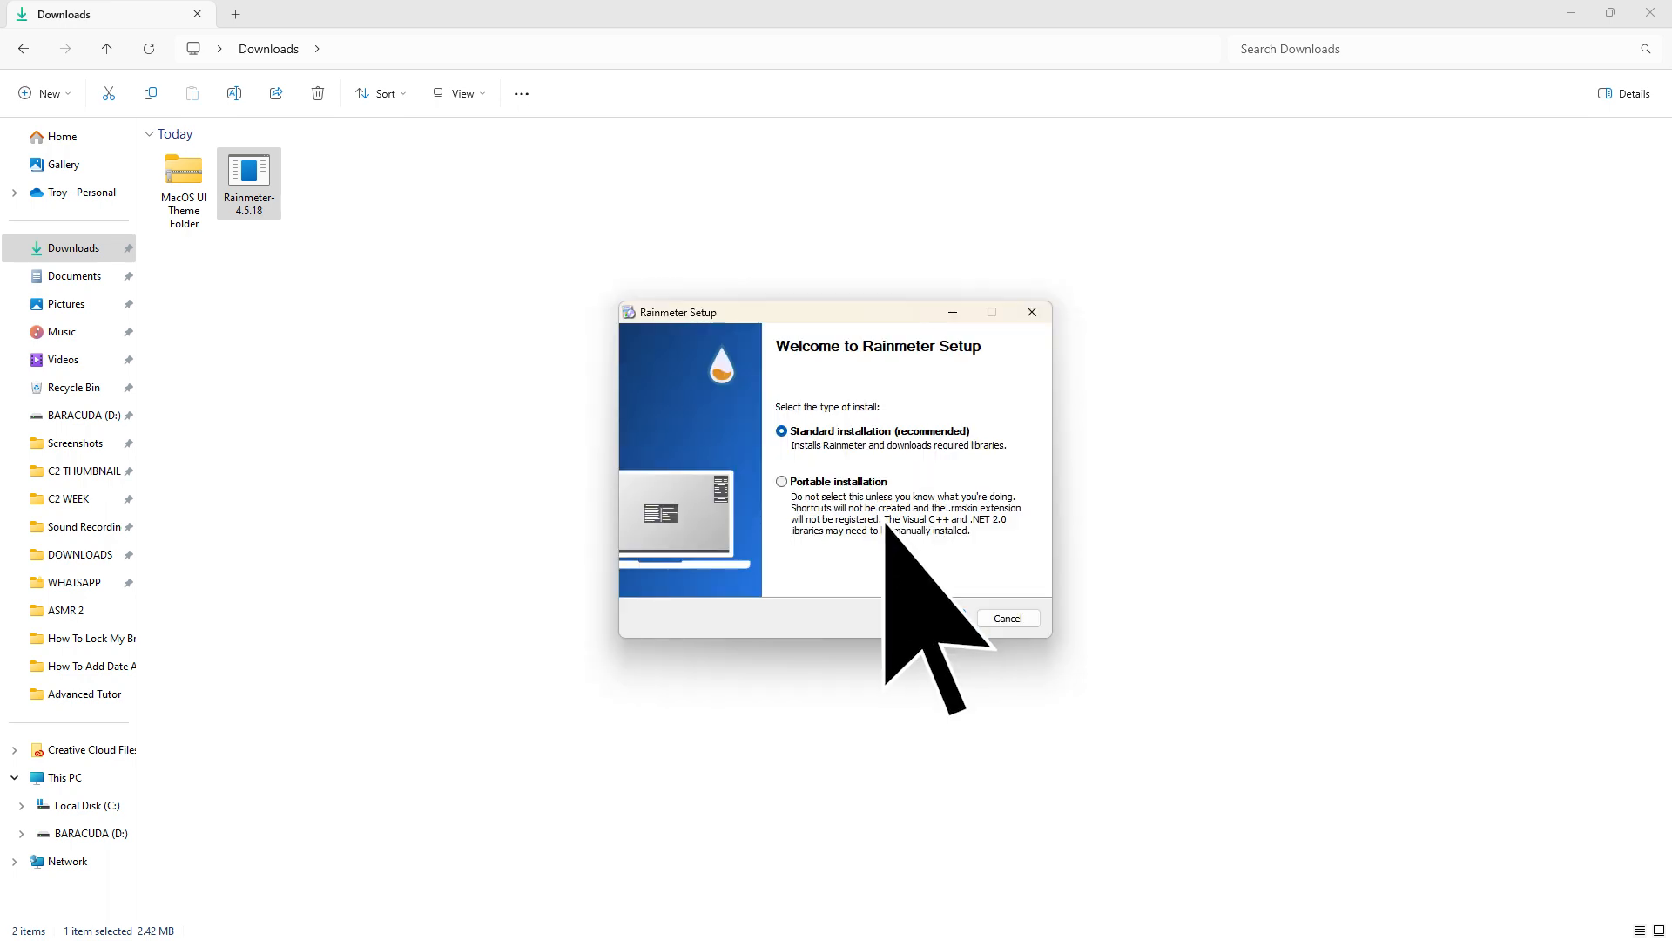
{"action": "left_click", "coordinate": [934, 618]}
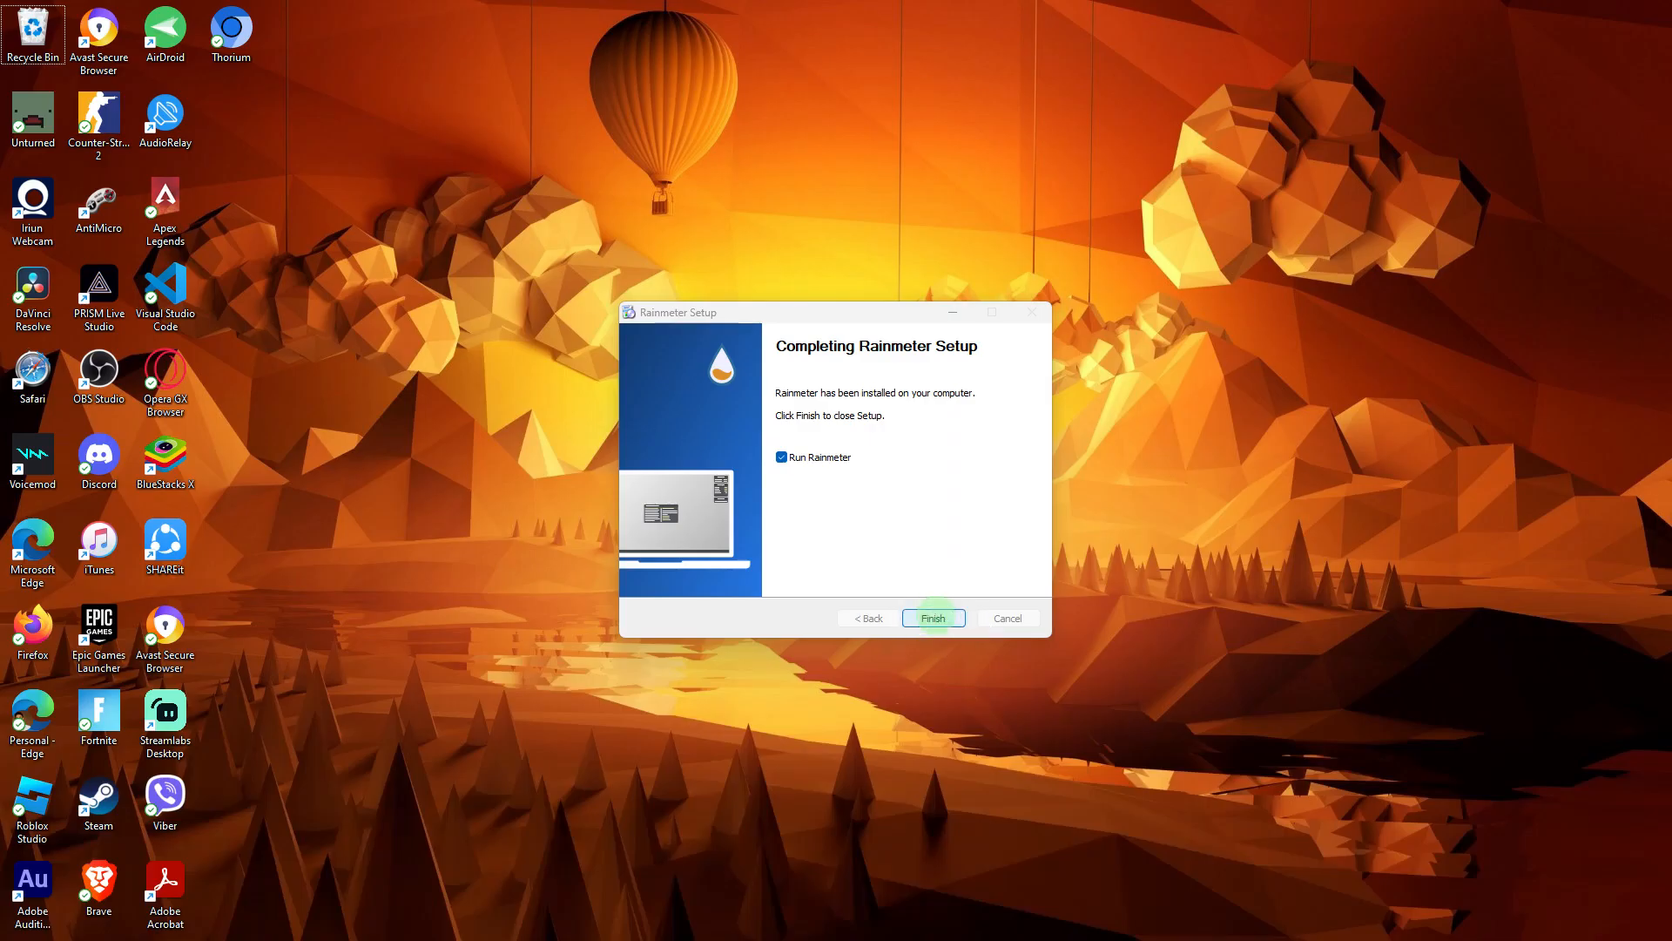
{"action": "left_click", "coordinate": [934, 617]}
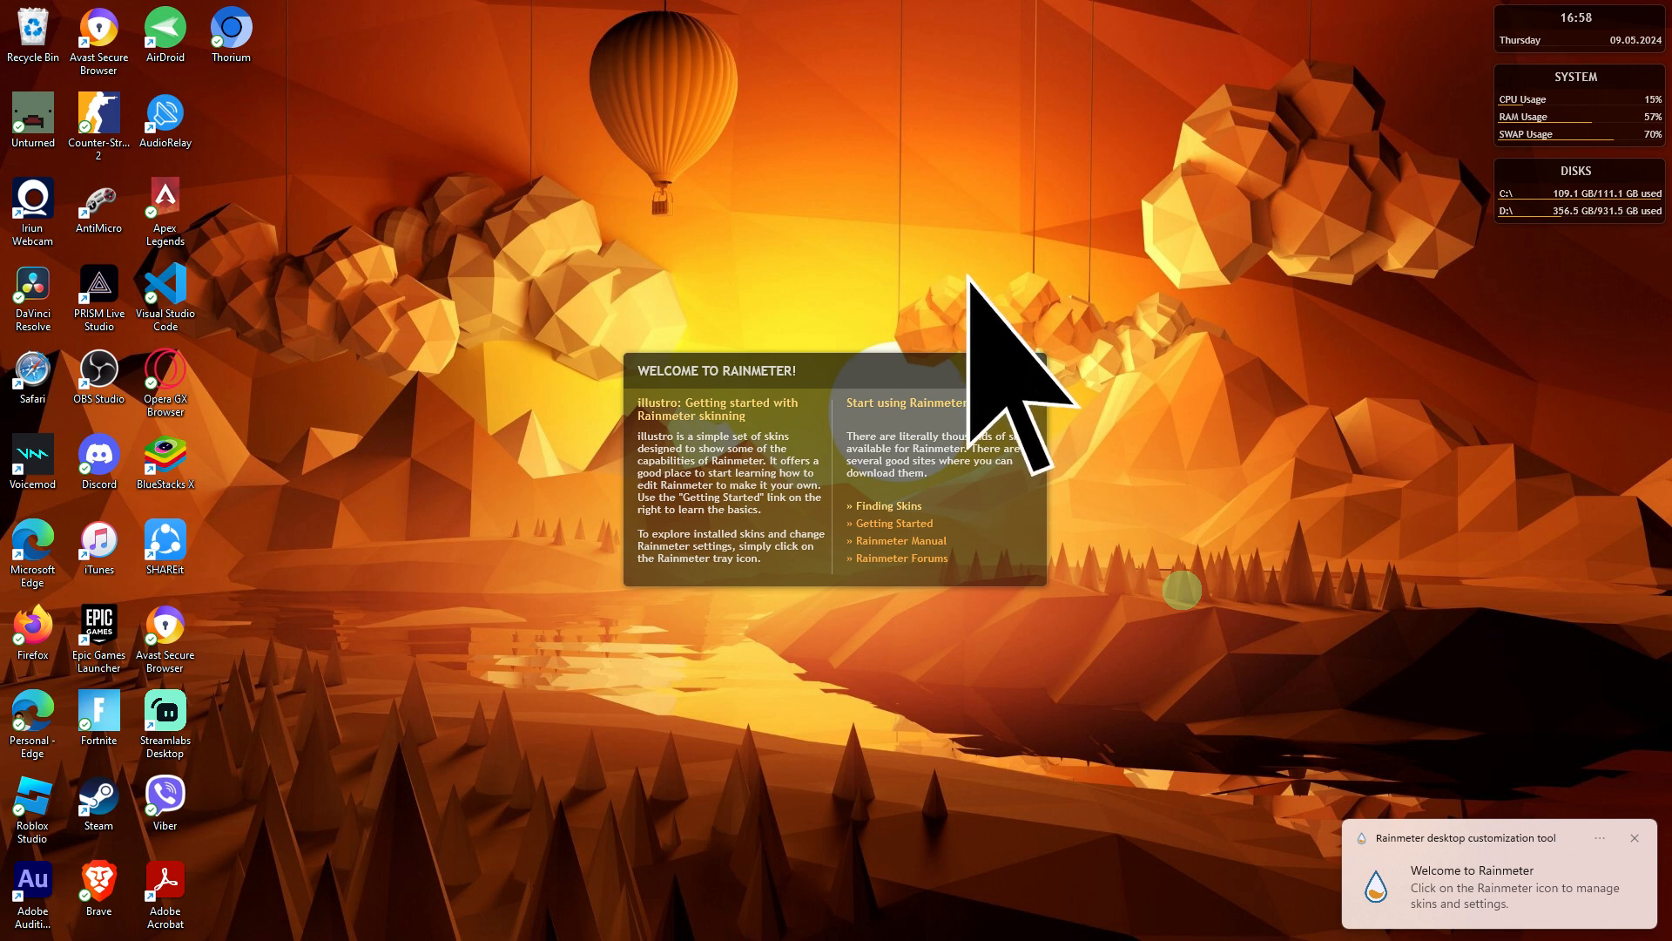
Step: Turn off the illustro Welcome.ini and Clock.ini skins on the desktop
{"action": "right_click", "coordinate": [992, 369]}
{"action": "mouse_move", "coordinate": [1080, 407]}
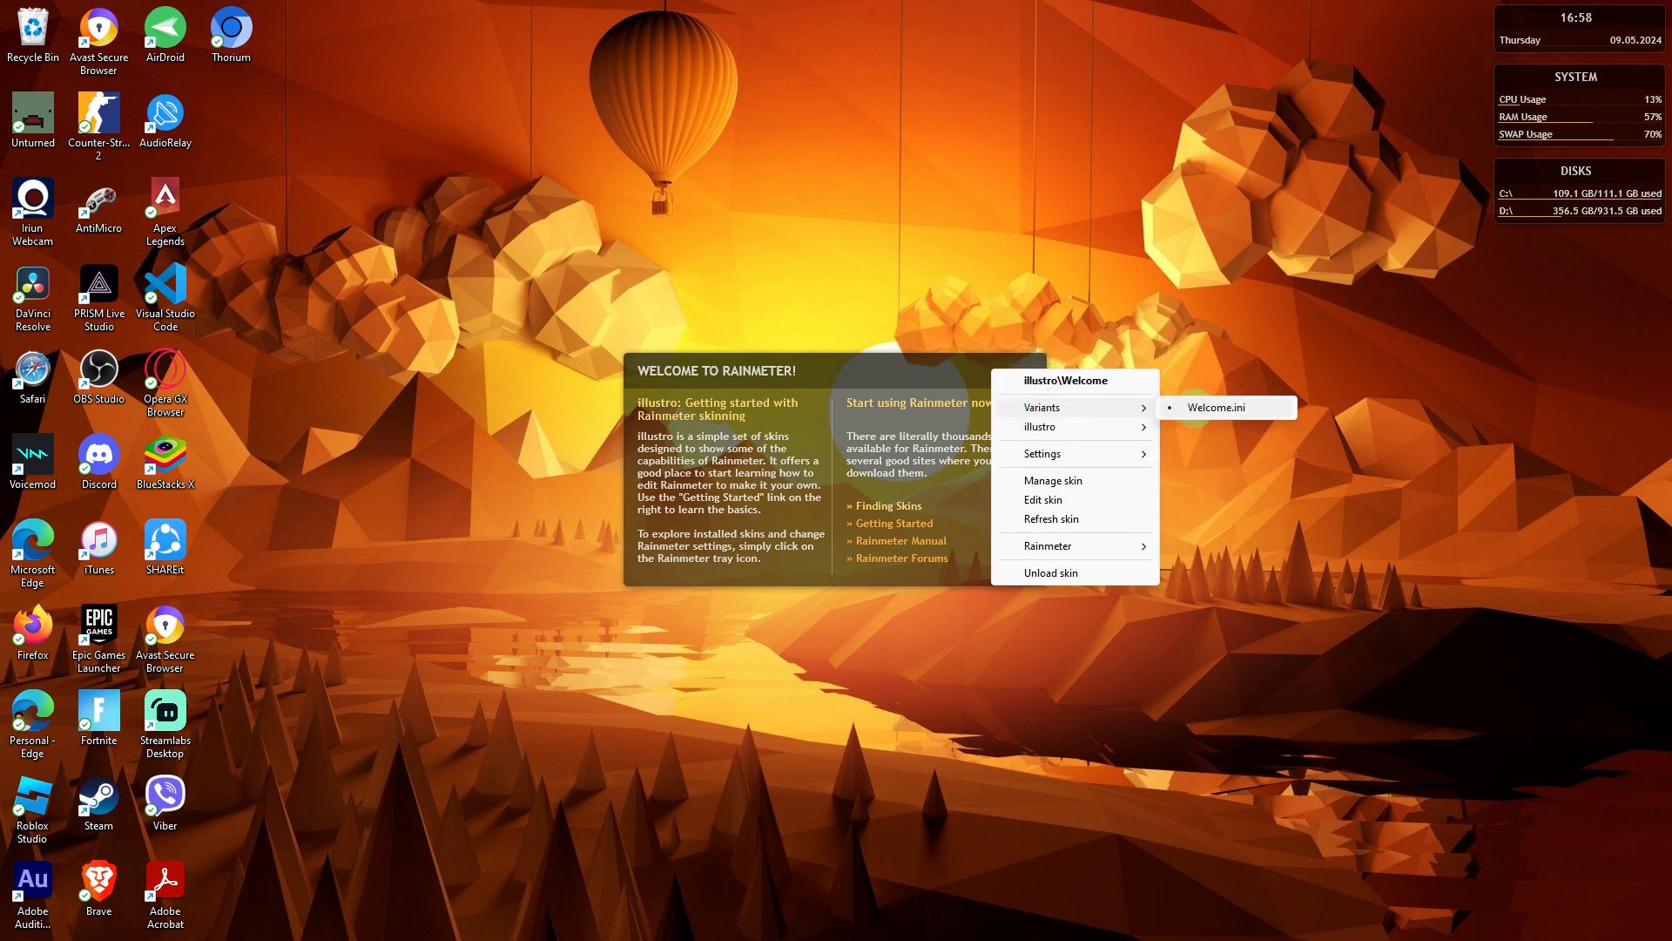
{"action": "left_click", "coordinate": [1193, 407]}
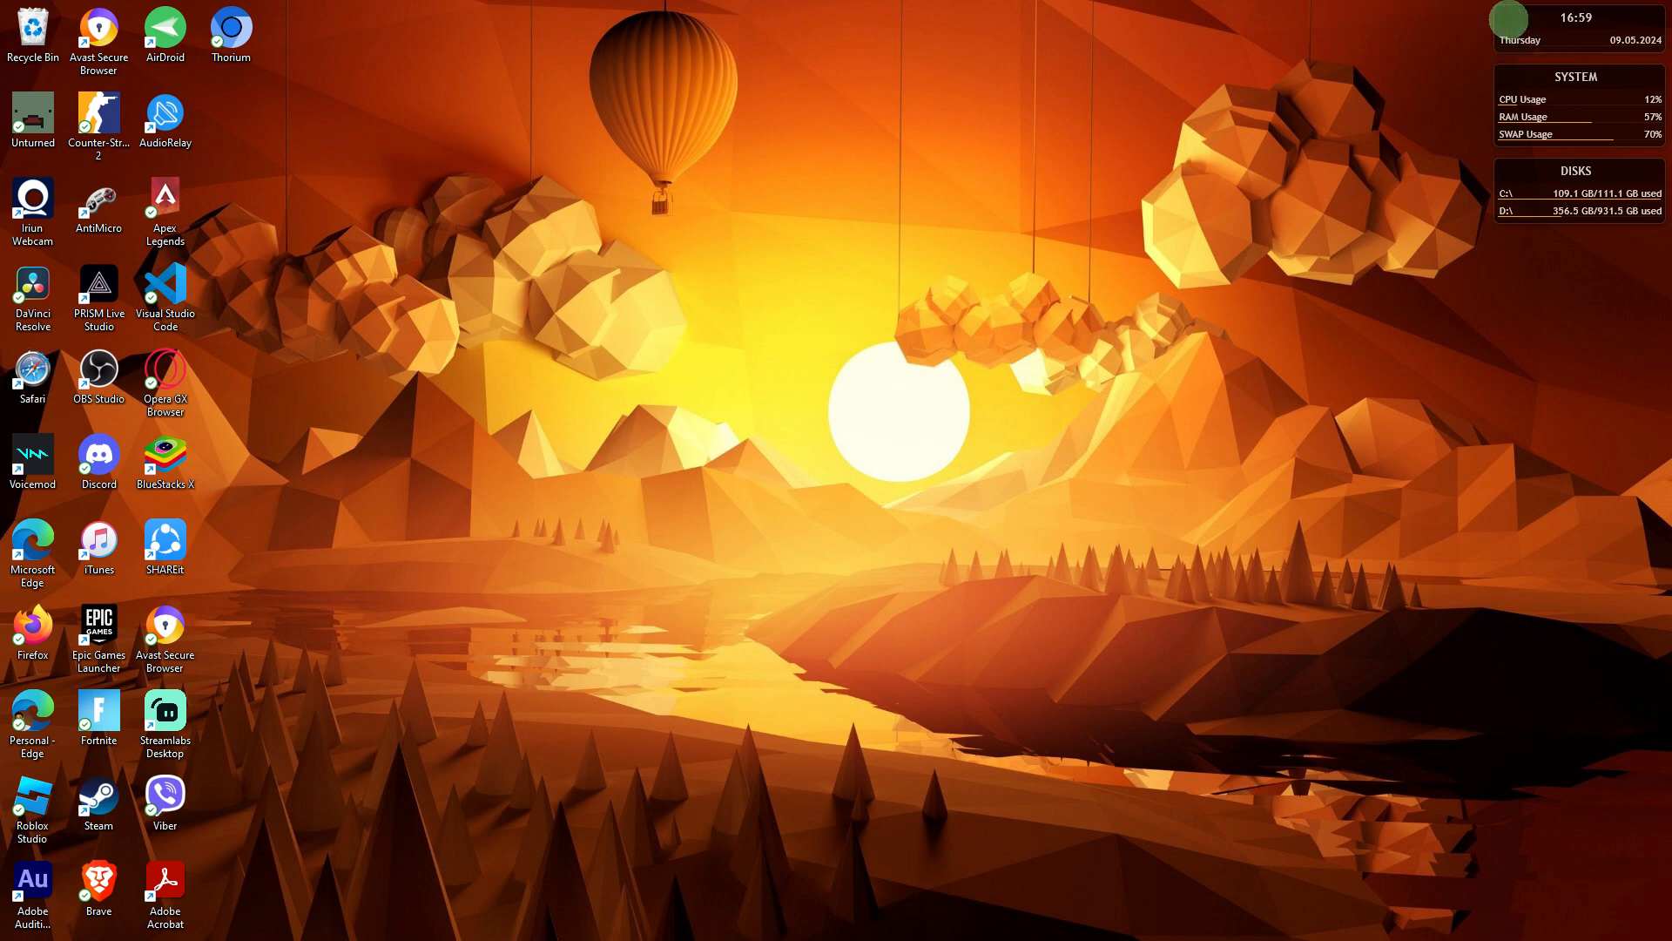
{"action": "right_click", "coordinate": [1509, 19]}
{"action": "mouse_move", "coordinate": [1559, 52]}
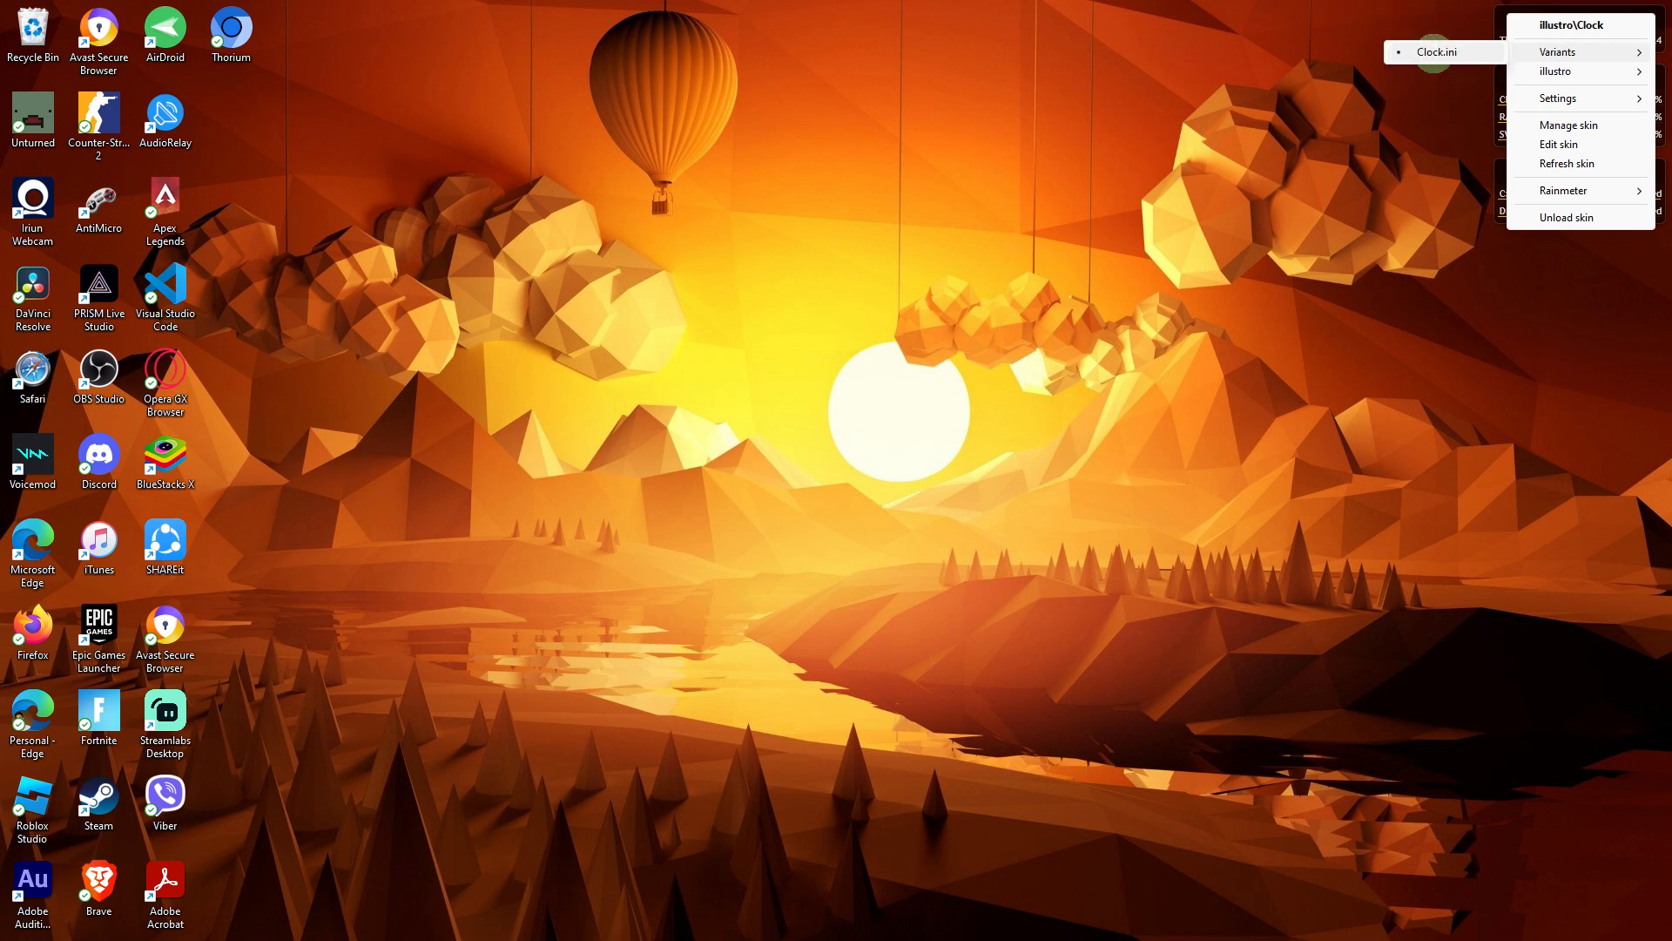
{"action": "left_click", "coordinate": [1433, 52]}
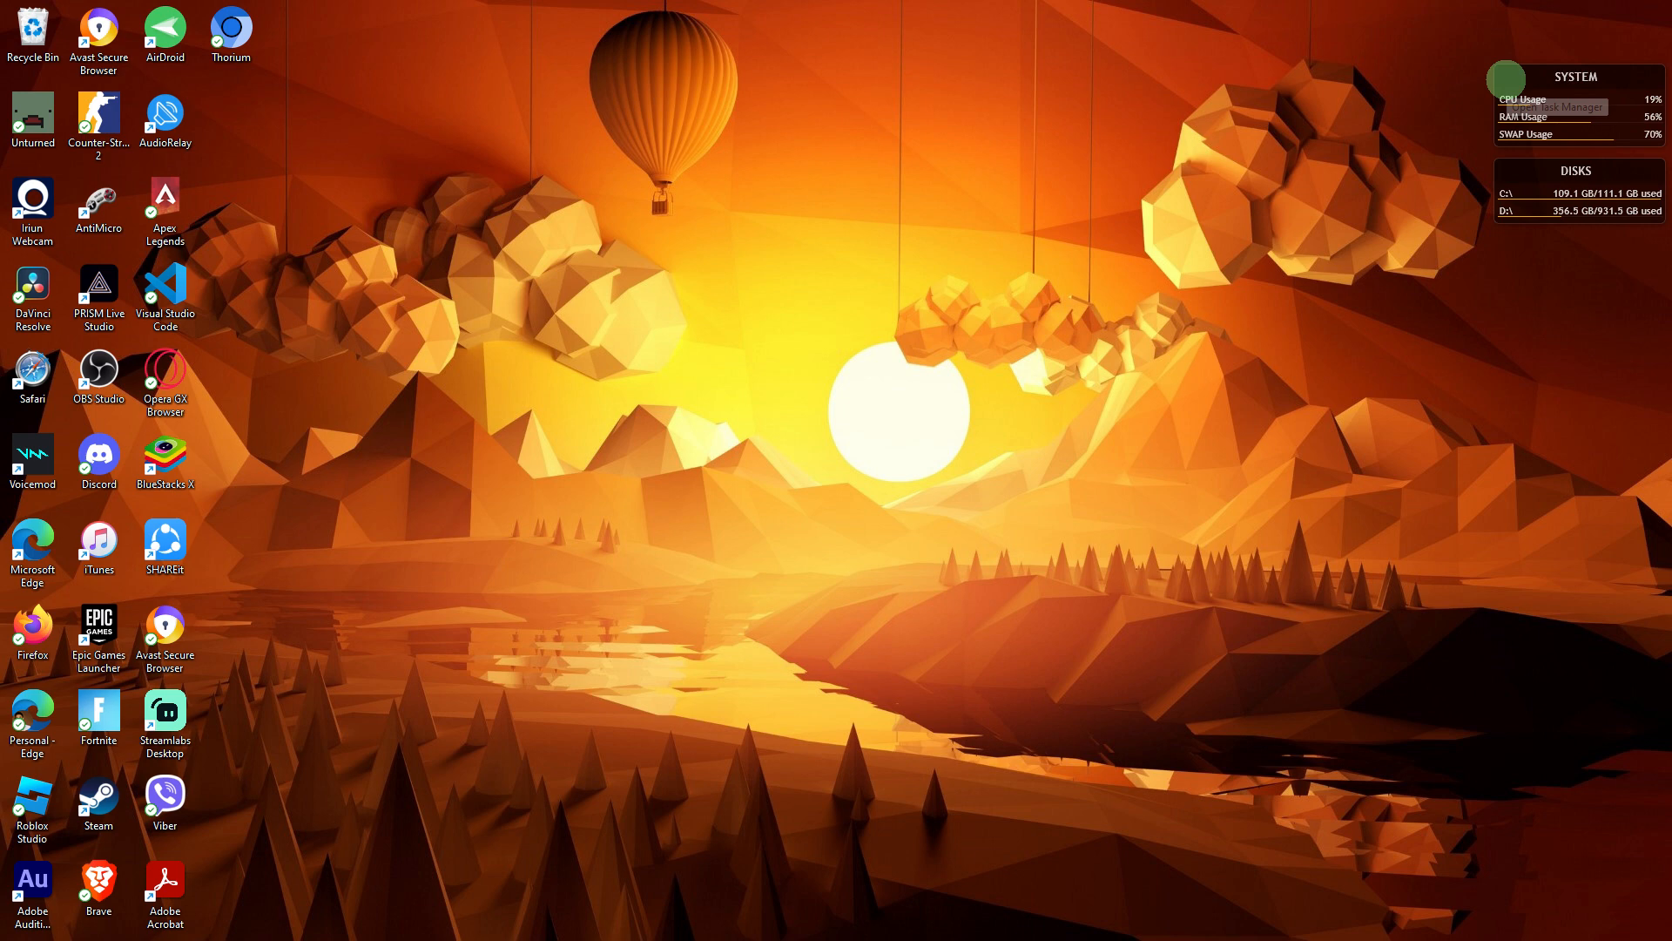
Step: Turn off the illustro System and Disk skins on the desktop
{"action": "right_click", "coordinate": [1506, 78]}
{"action": "mouse_move", "coordinate": [1559, 117]}
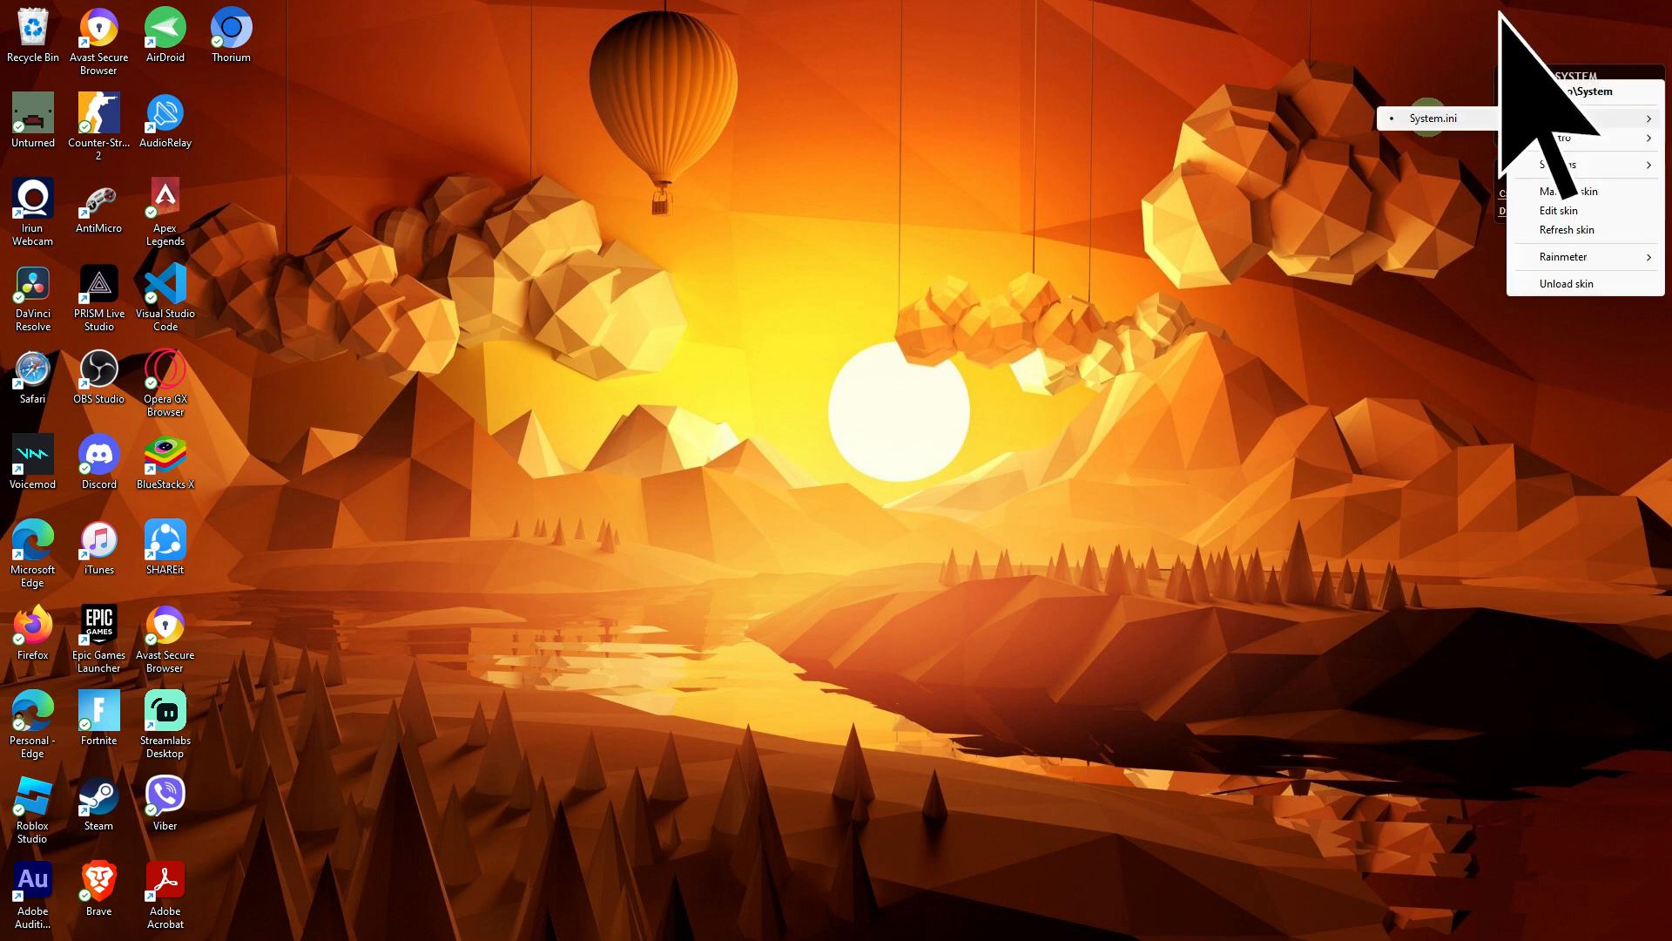
{"action": "left_click", "coordinate": [1432, 118]}
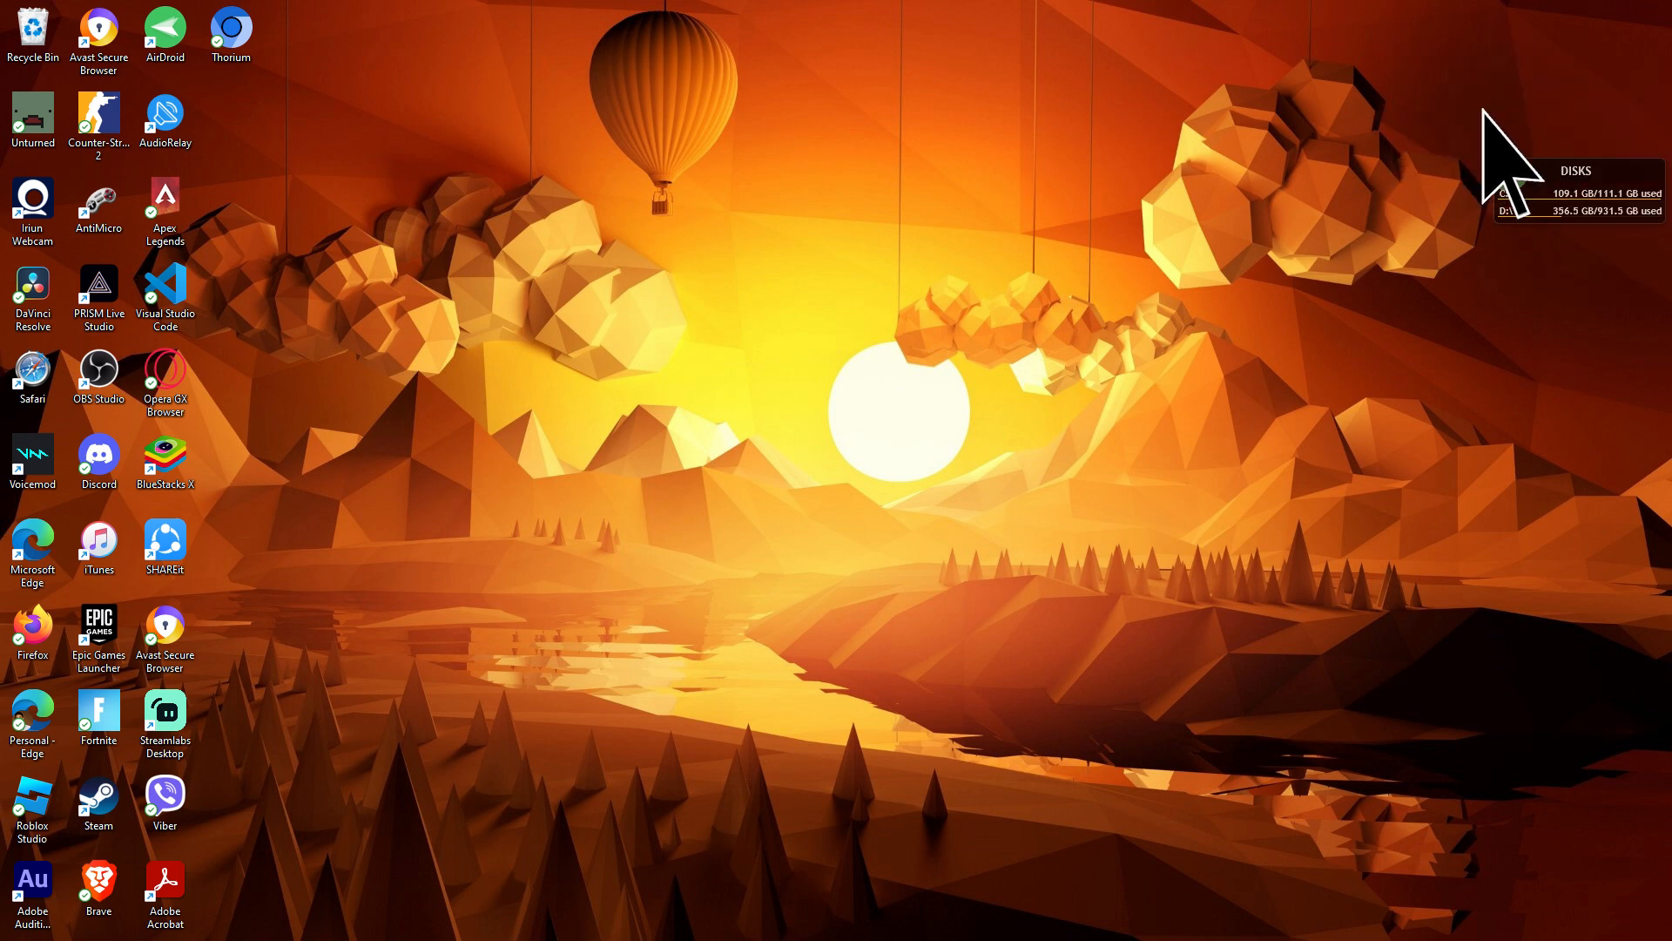
{"action": "right_click", "coordinate": [1508, 171]}
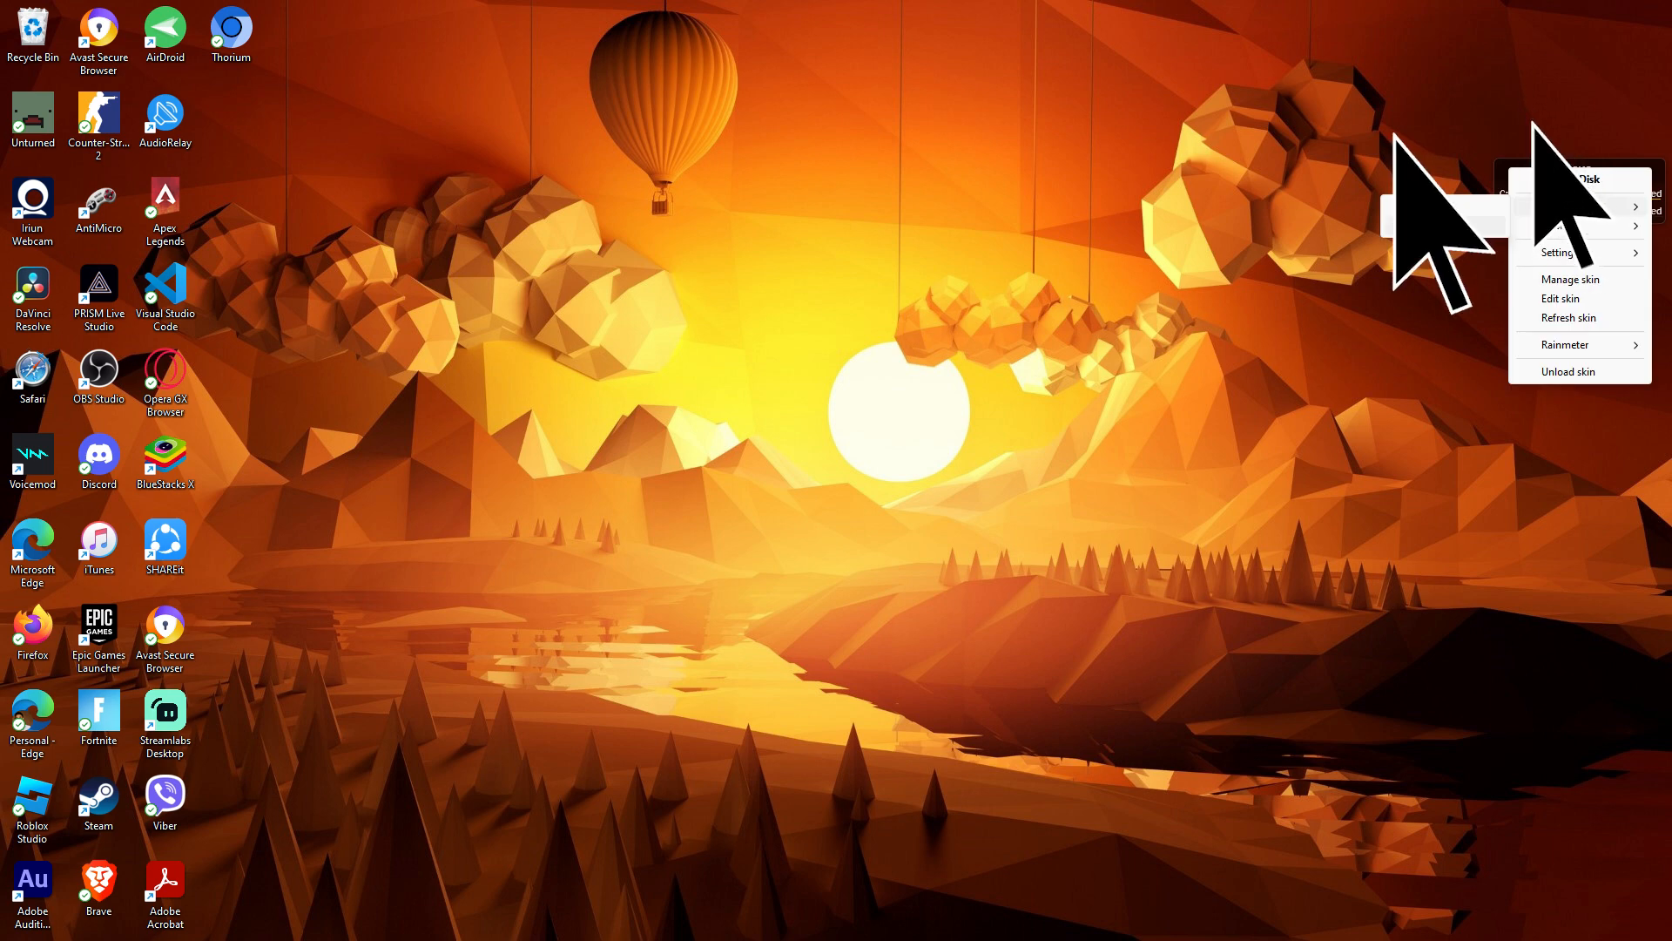
{"action": "mouse_move", "coordinate": [1559, 207]}
{"action": "left_click", "coordinate": [1433, 225]}
Step: Hide all desktop icons
{"action": "right_click", "coordinate": [331, 386]}
{"action": "mouse_move", "coordinate": [384, 402]}
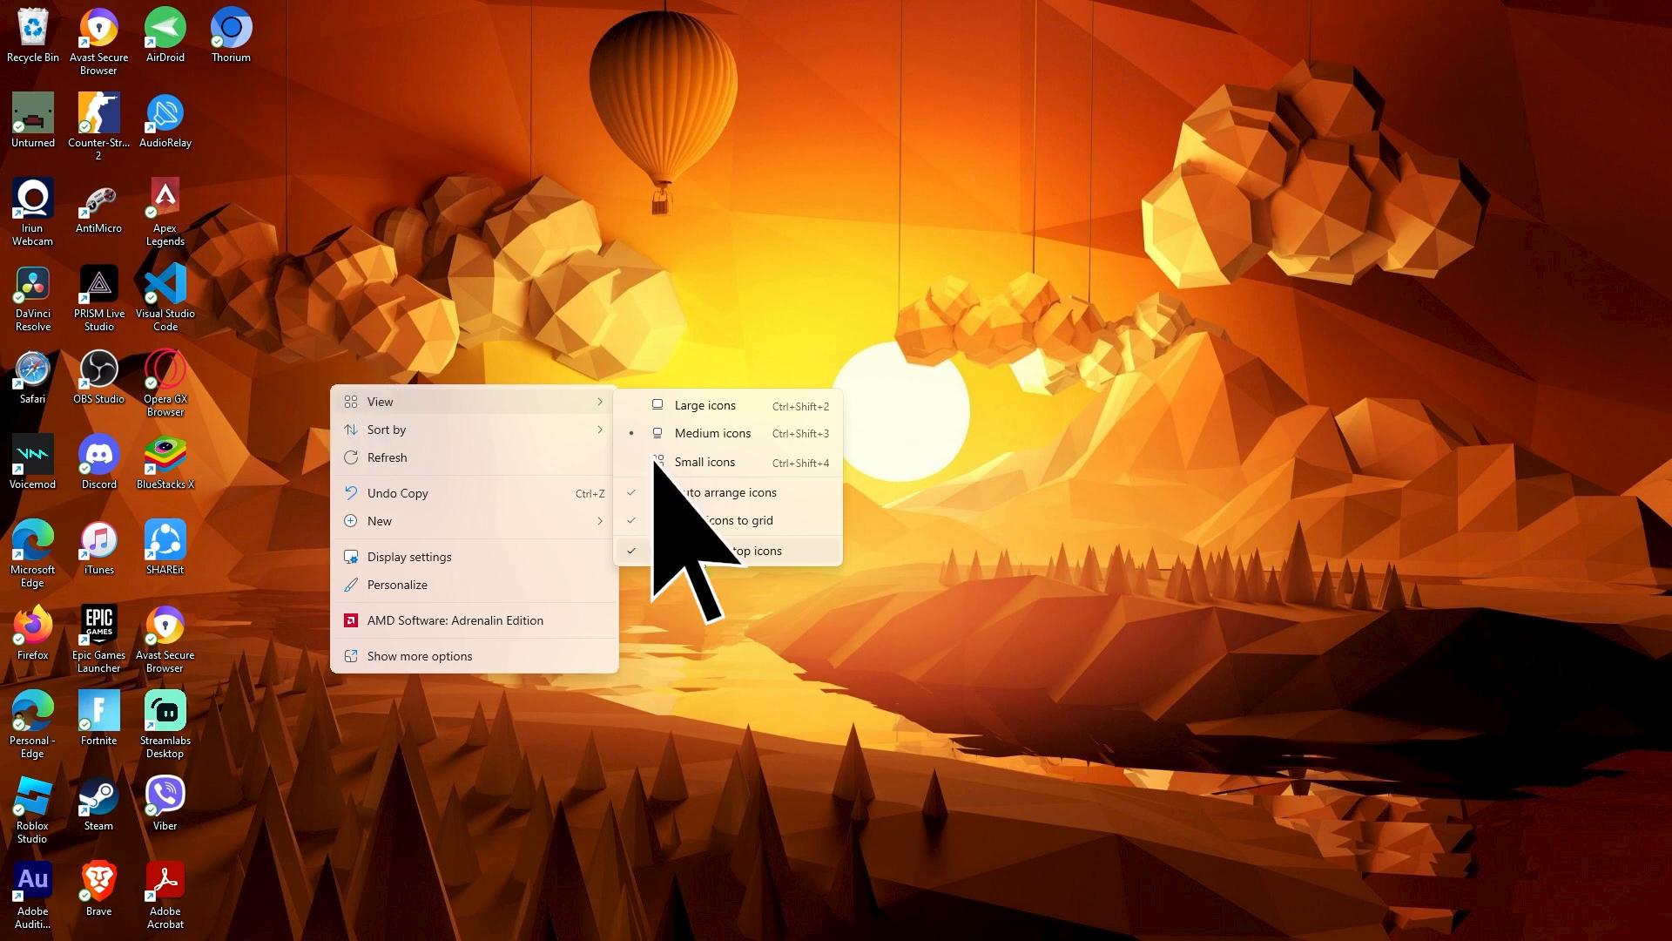
{"action": "left_click", "coordinate": [700, 551]}
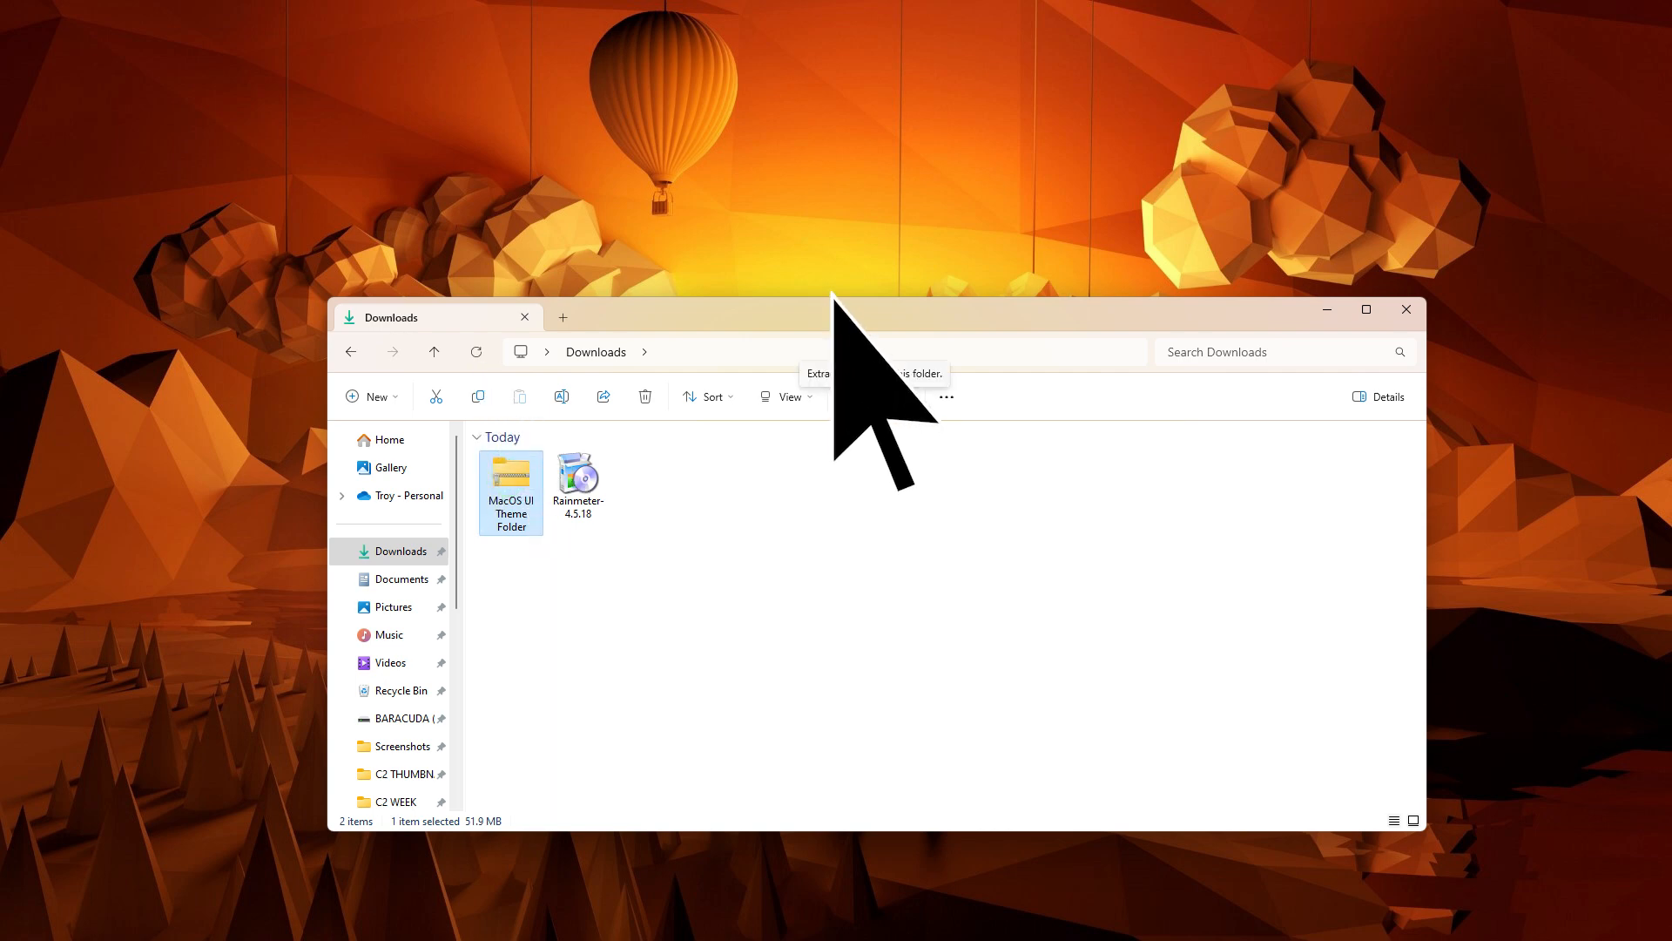
Step: Extract the MacOS UI Theme Folder archive within Downloads and copy its Mac Menu and MacOS UI folders
{"action": "left_click", "coordinate": [875, 399]}
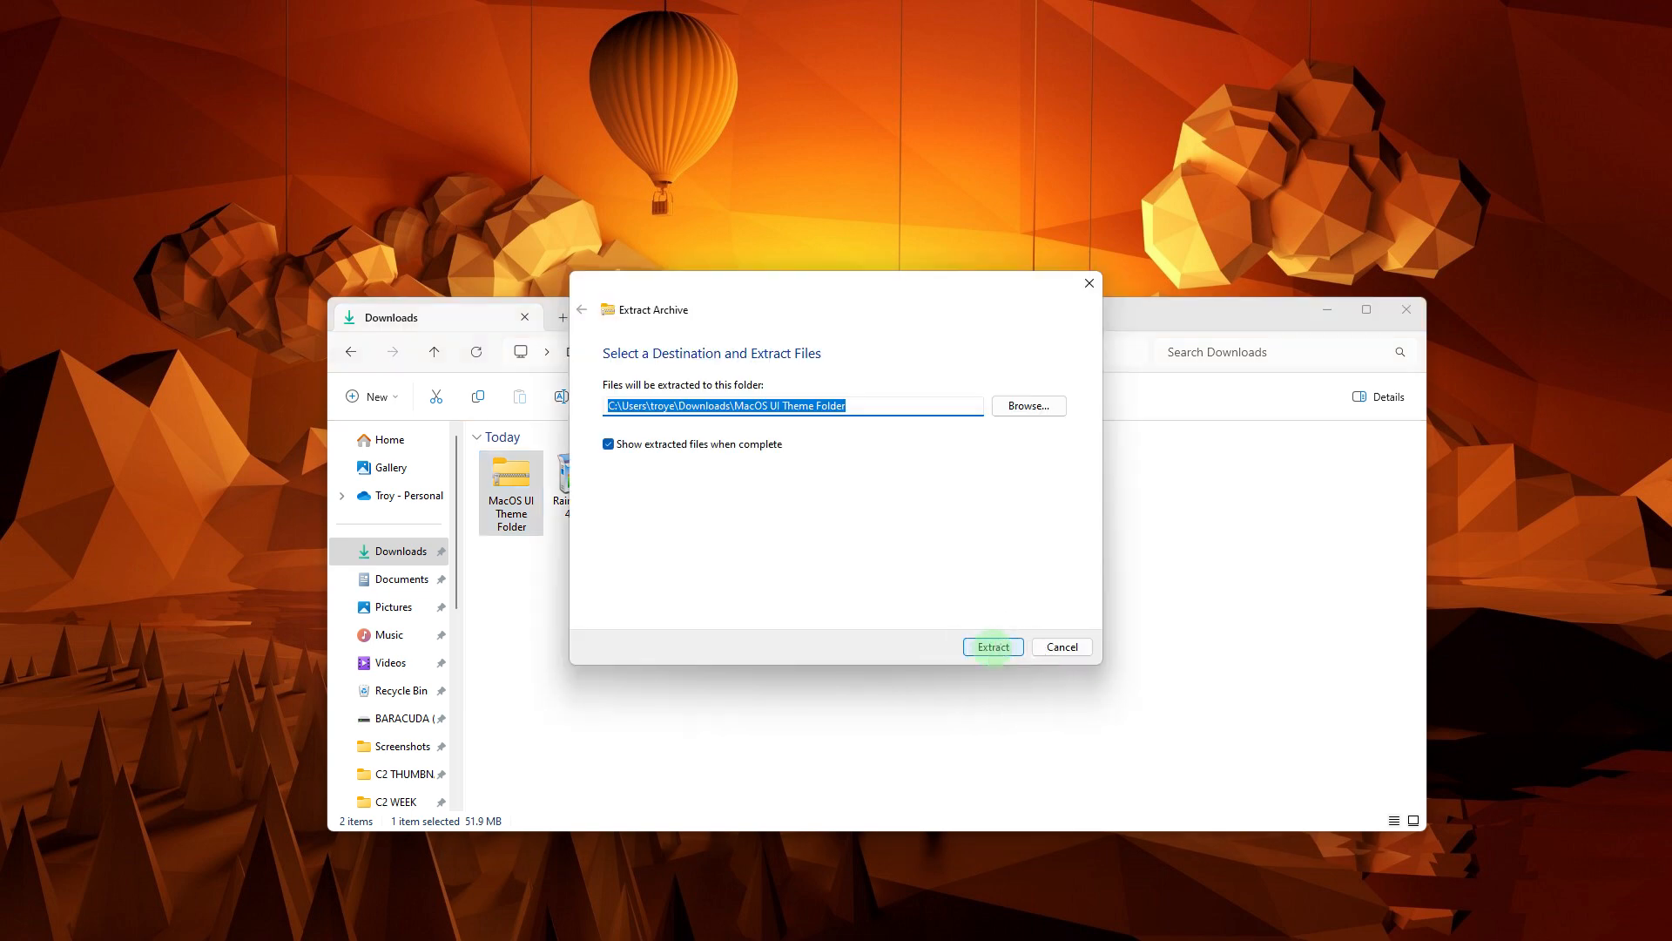
{"action": "left_click", "coordinate": [993, 647]}
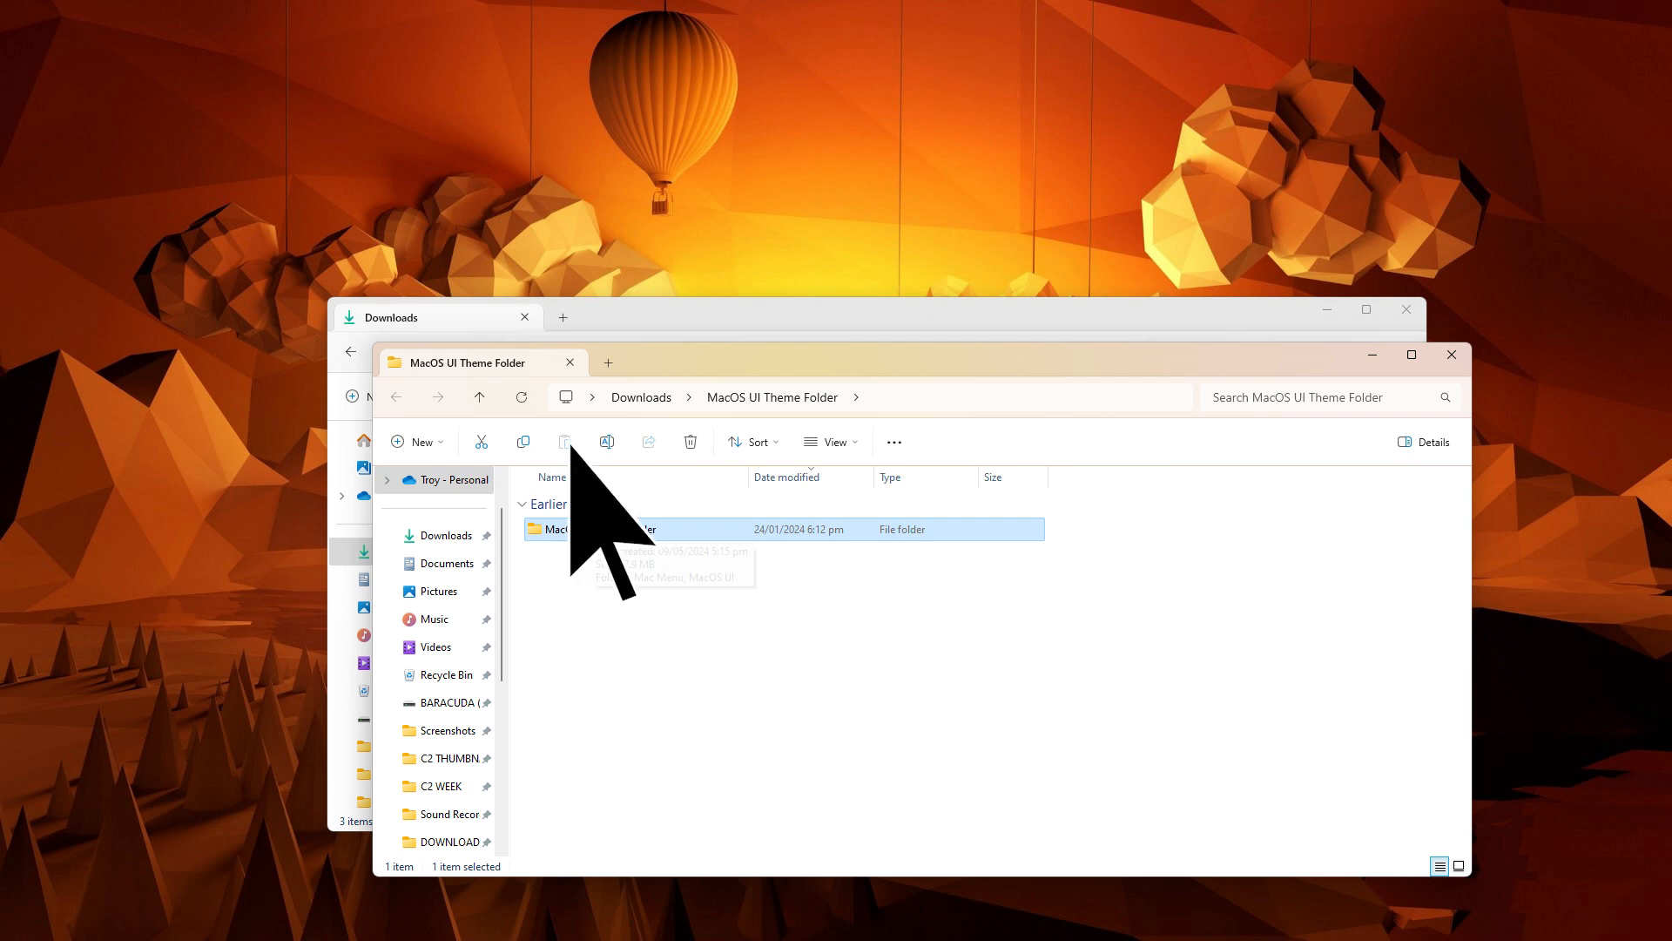
{"action": "double_click", "coordinate": [590, 529]}
{"action": "left_click_drag", "start_coordinate": [578, 532], "coordinate": [644, 611]}
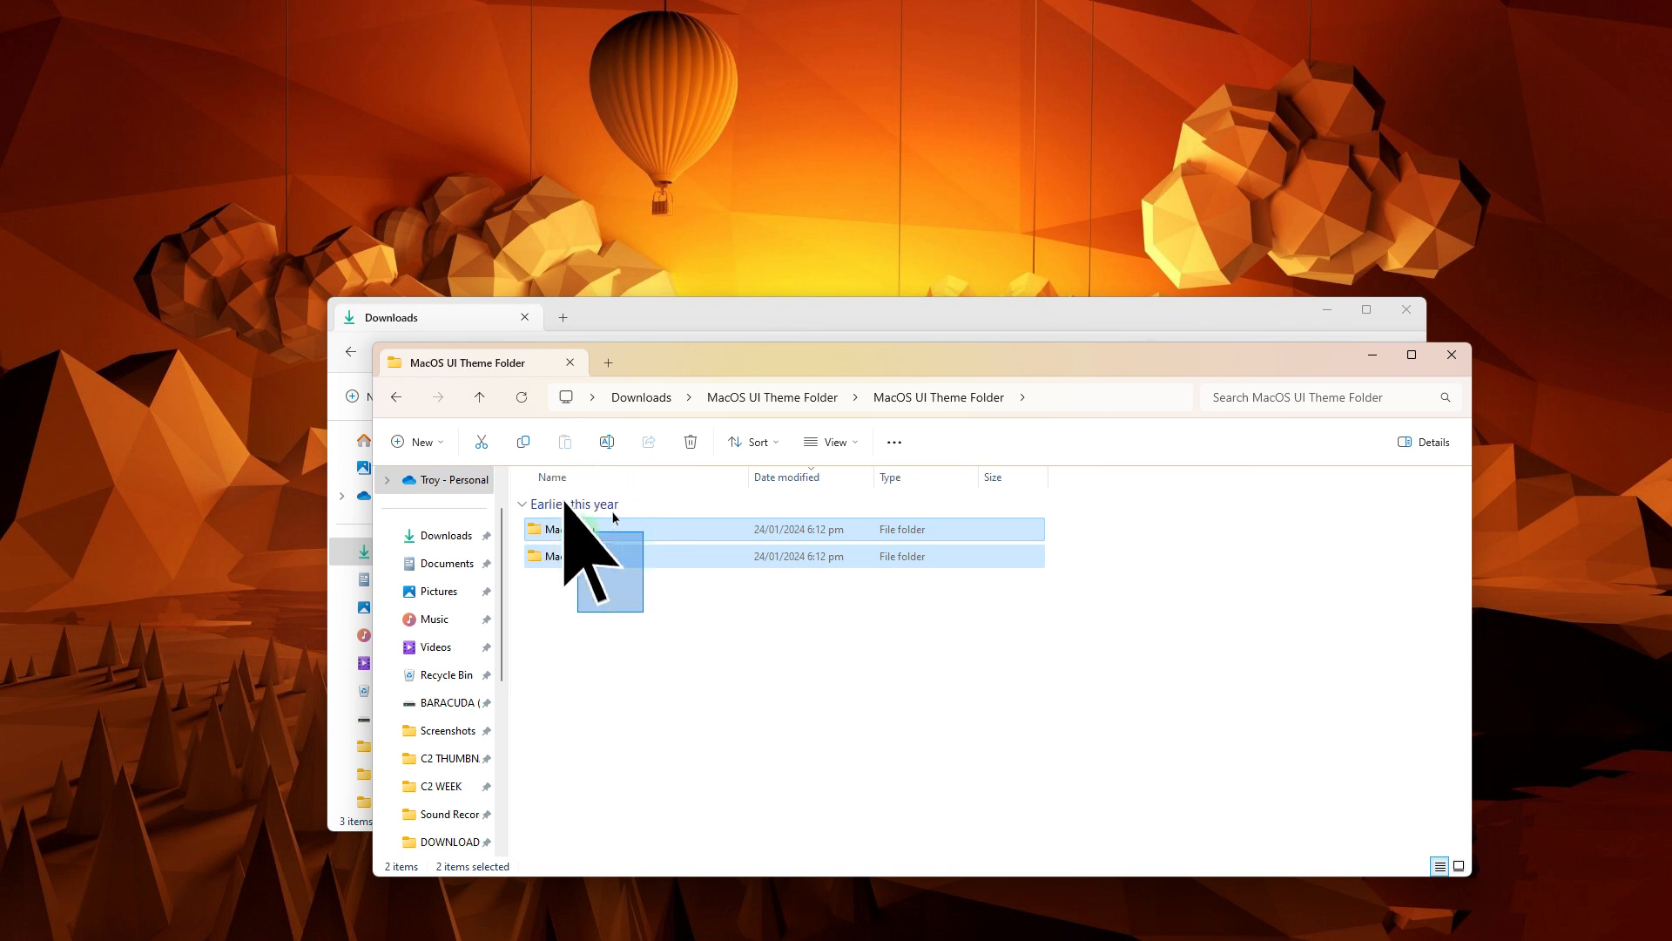
{"action": "left_click", "coordinate": [522, 442]}
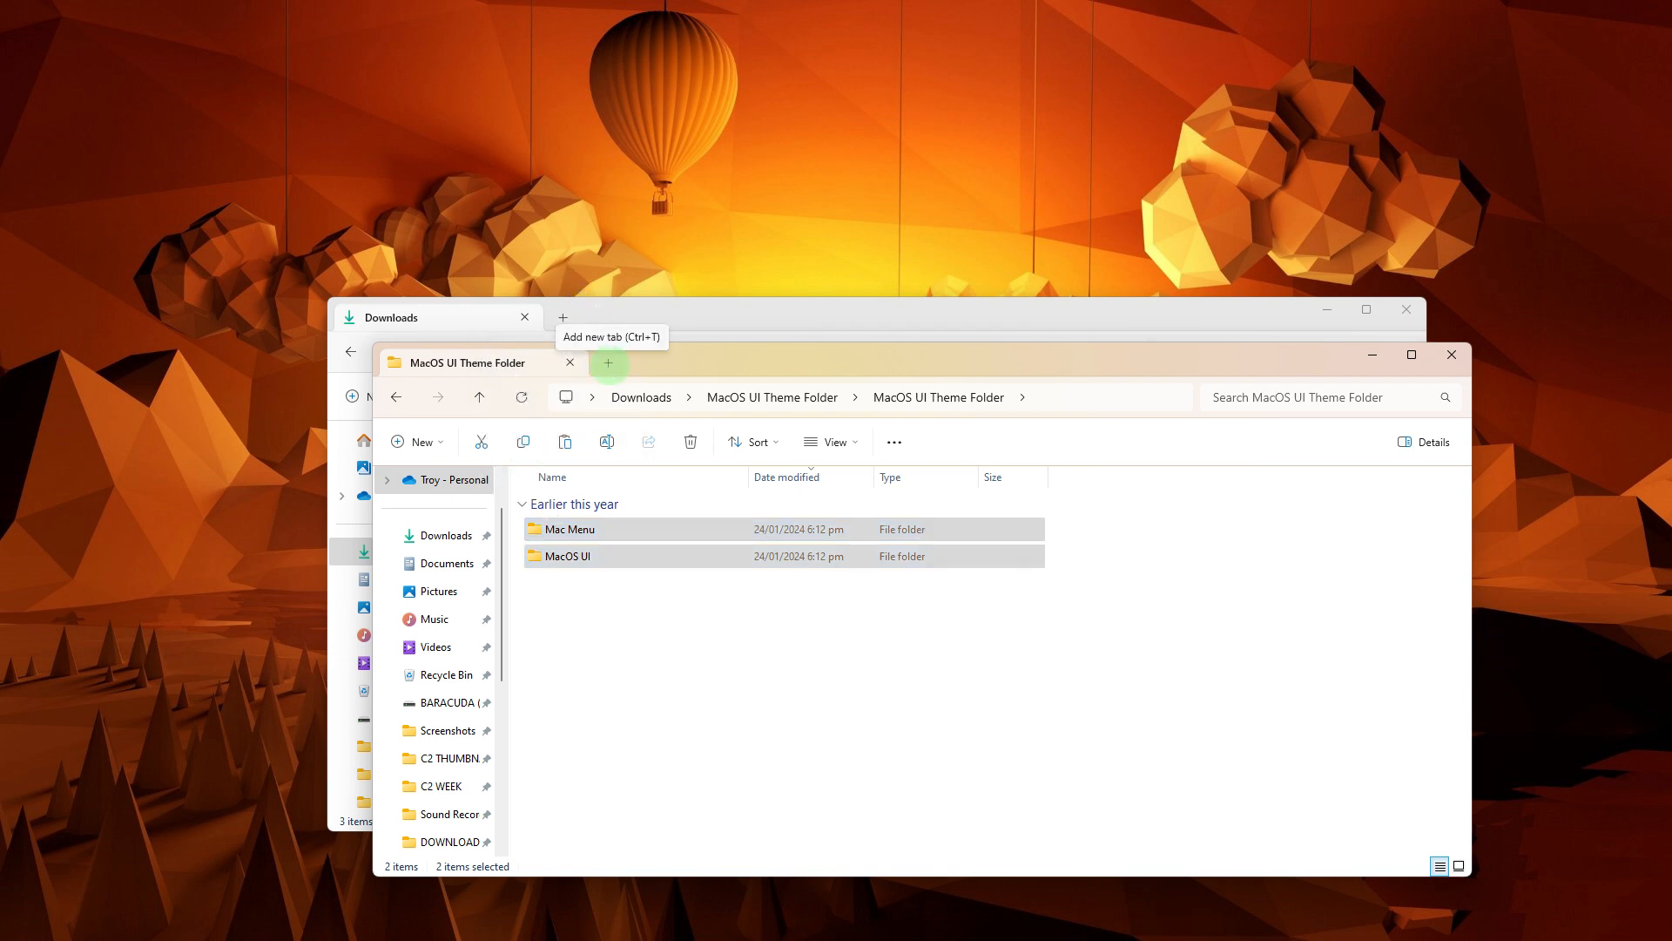
Step: Paste the copied Mac Menu and MacOS UI folders into Documents > Rainmeter > Skins using a new File Explorer tab
{"action": "left_click", "coordinate": [608, 362]}
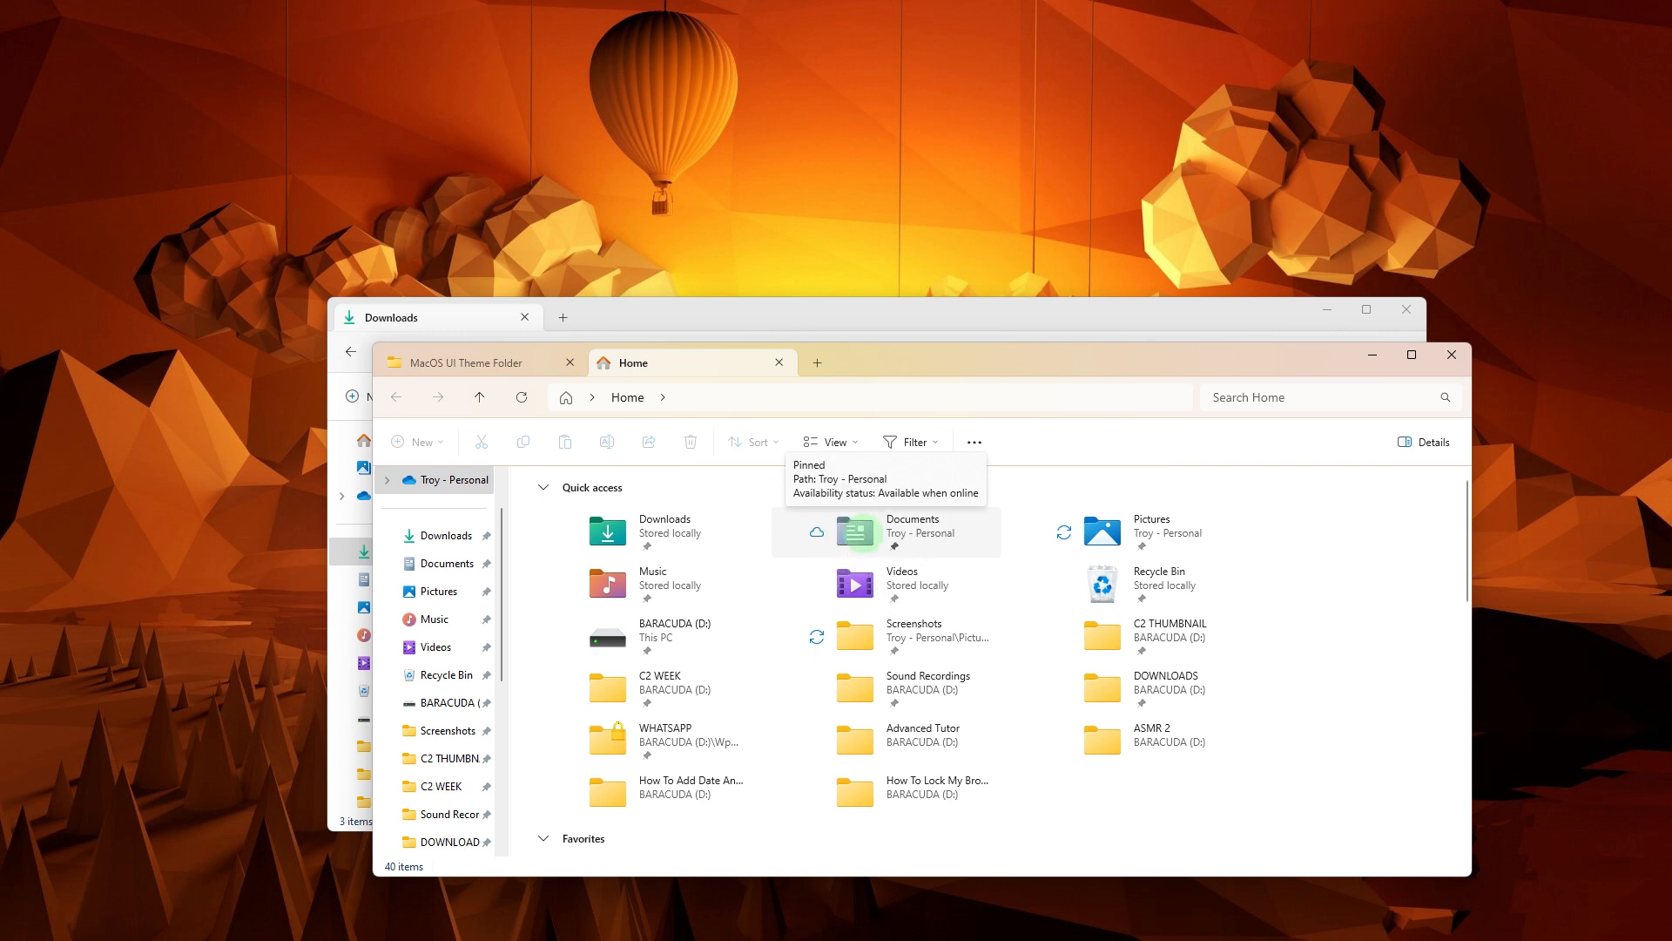
{"action": "double_click", "coordinate": [862, 533]}
{"action": "left_click", "coordinate": [1217, 524]}
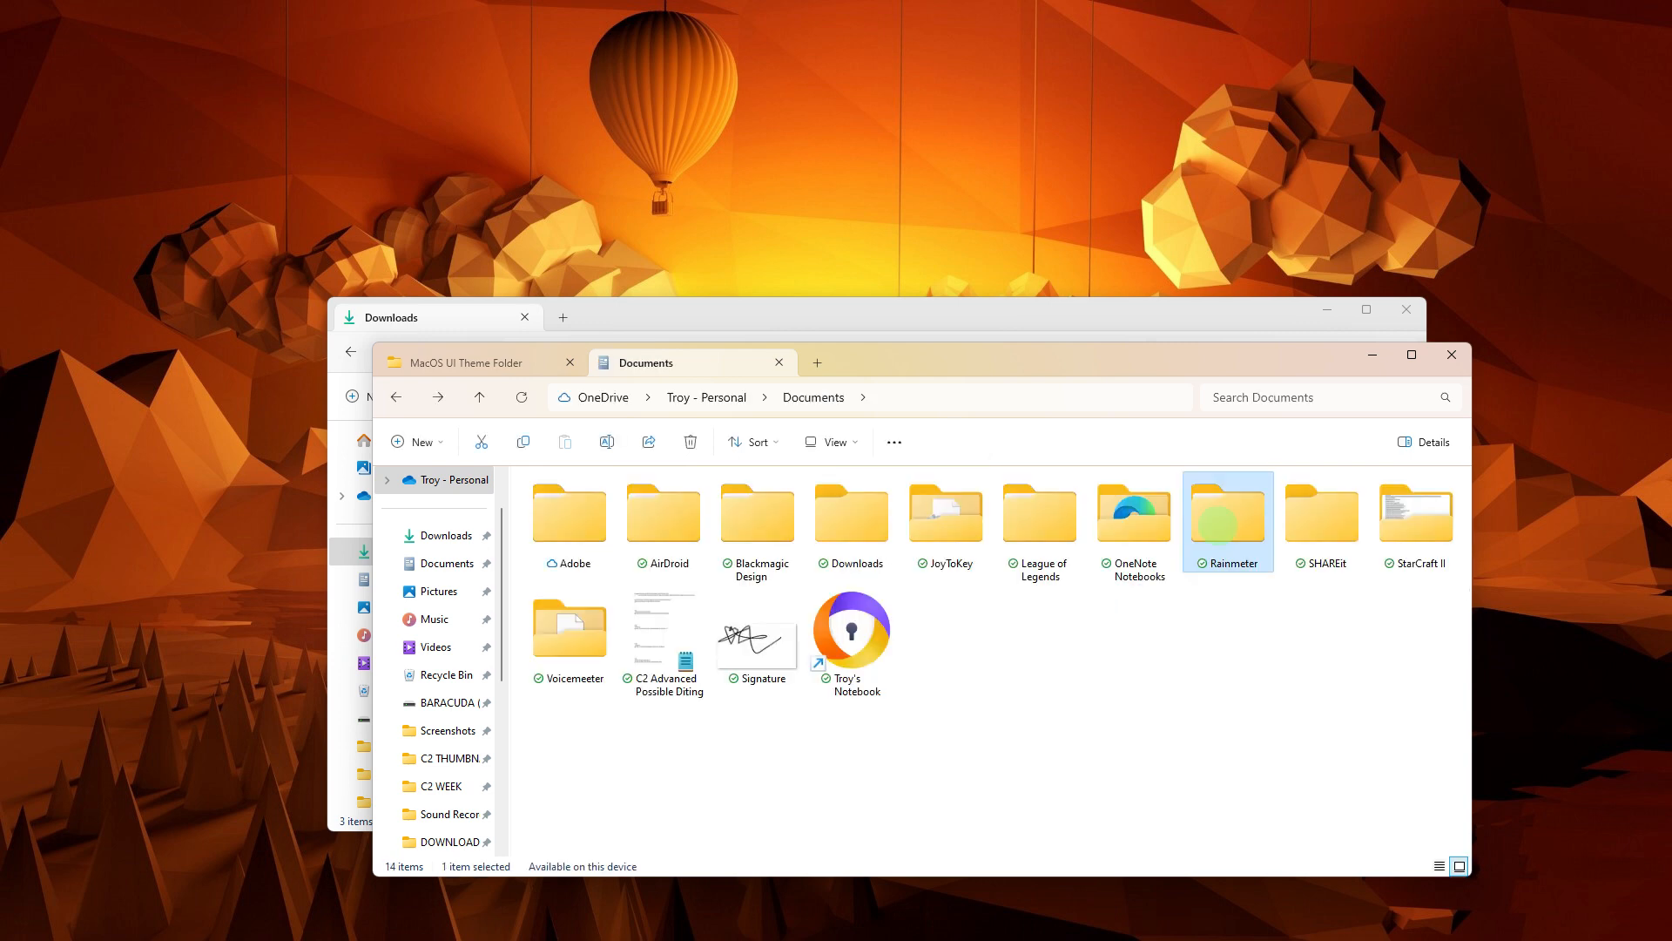
{"action": "double_click", "coordinate": [1216, 523]}
{"action": "left_click", "coordinate": [595, 506]}
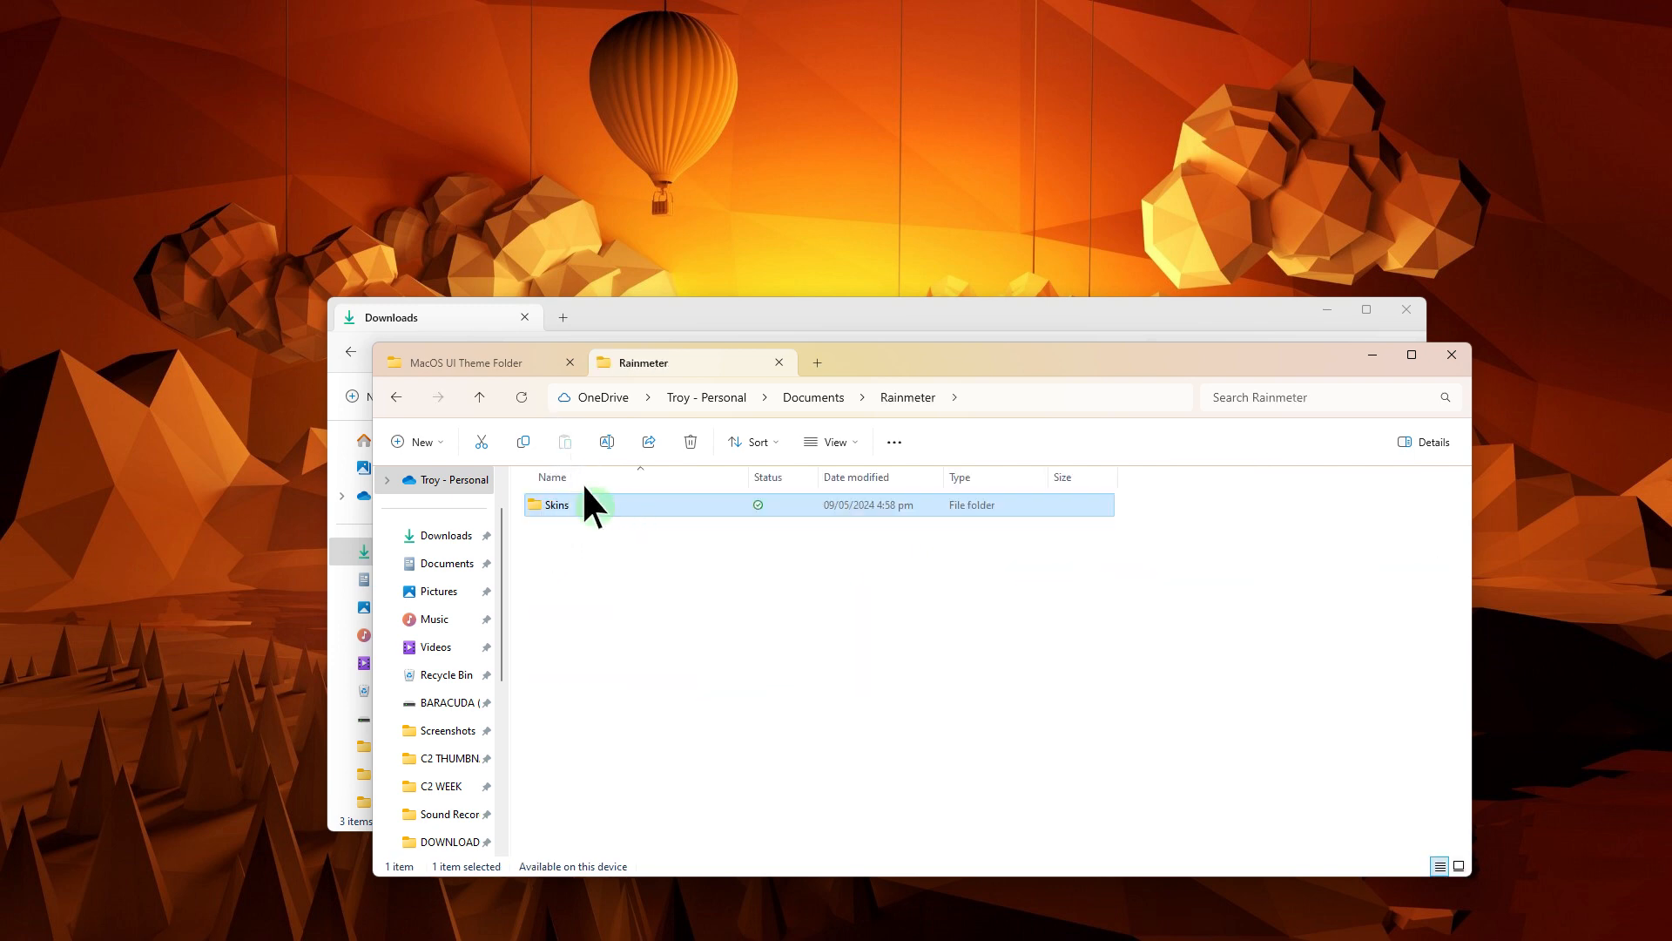
{"action": "double_click", "coordinate": [595, 506]}
{"action": "key", "text": "ctrl+v"}
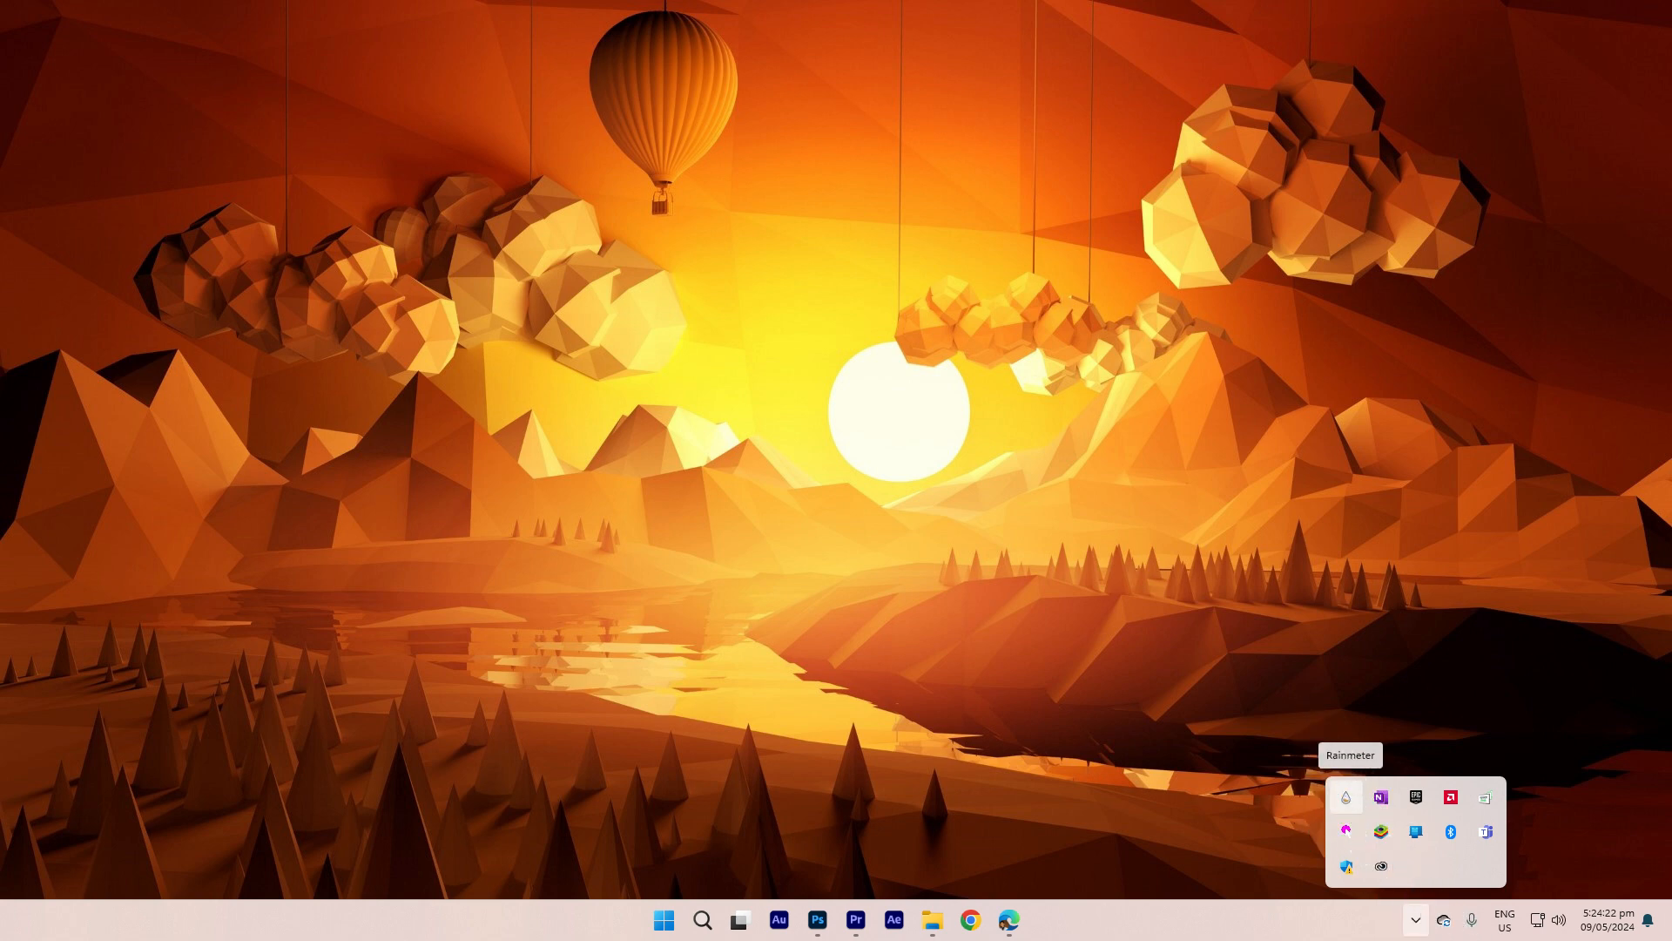
Step: Refresh all skins in the Rainmeter manager and load TaskBar B.ini from the Mac Menu skins
{"action": "left_click", "coordinate": [1346, 797]}
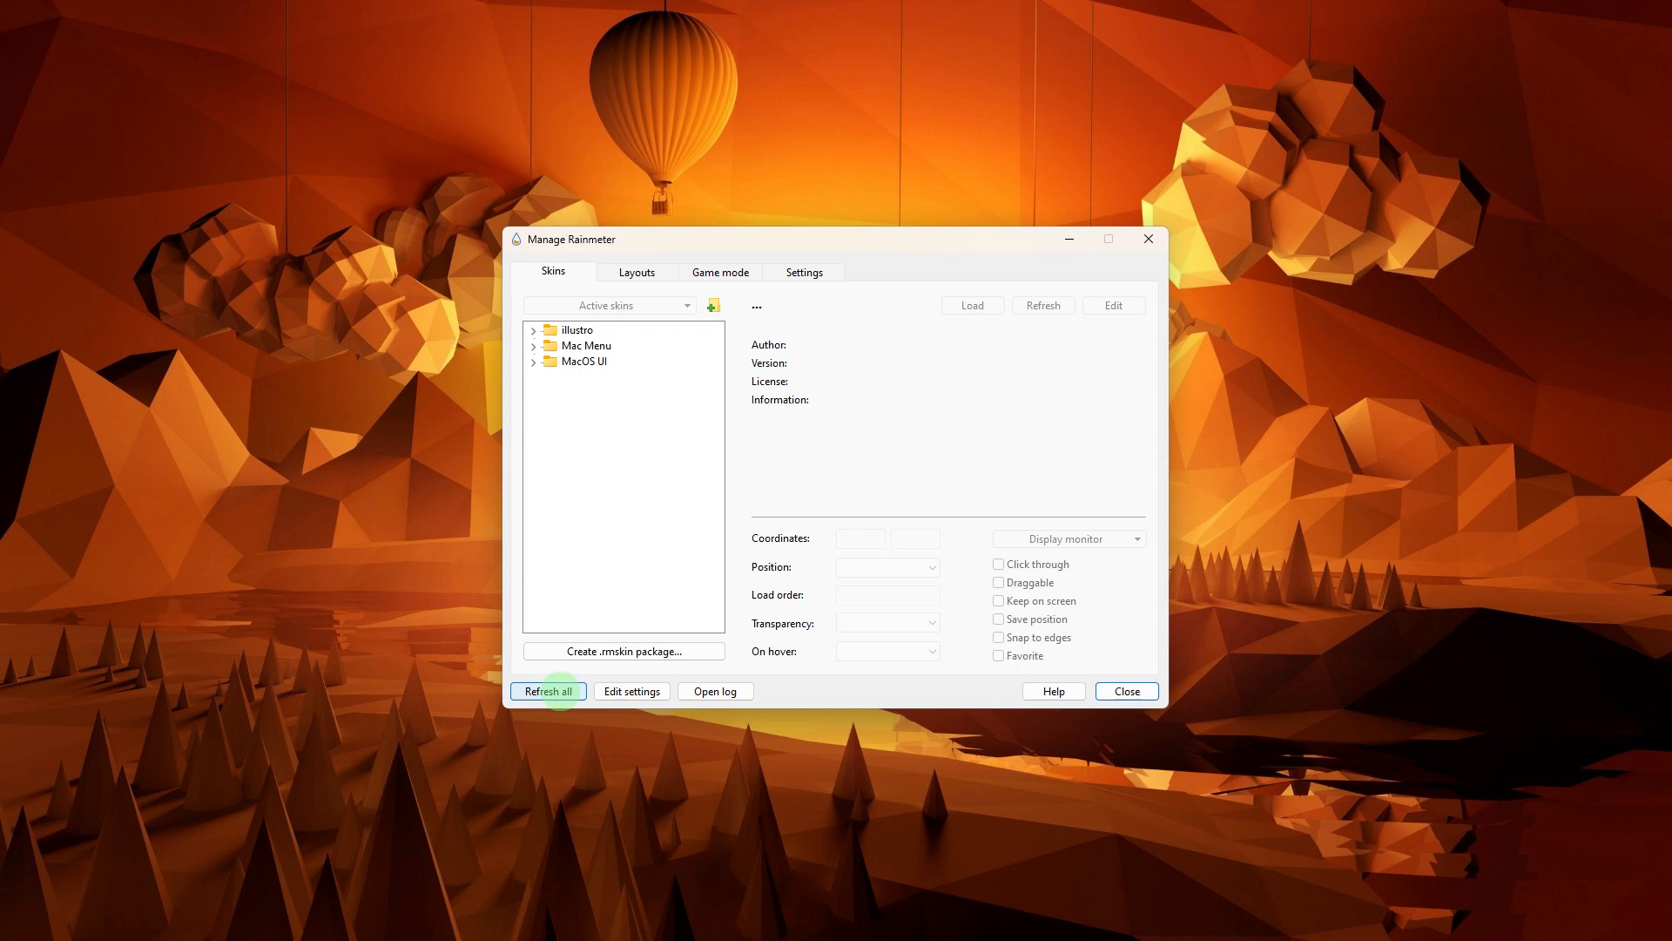
{"action": "left_click", "coordinate": [560, 691]}
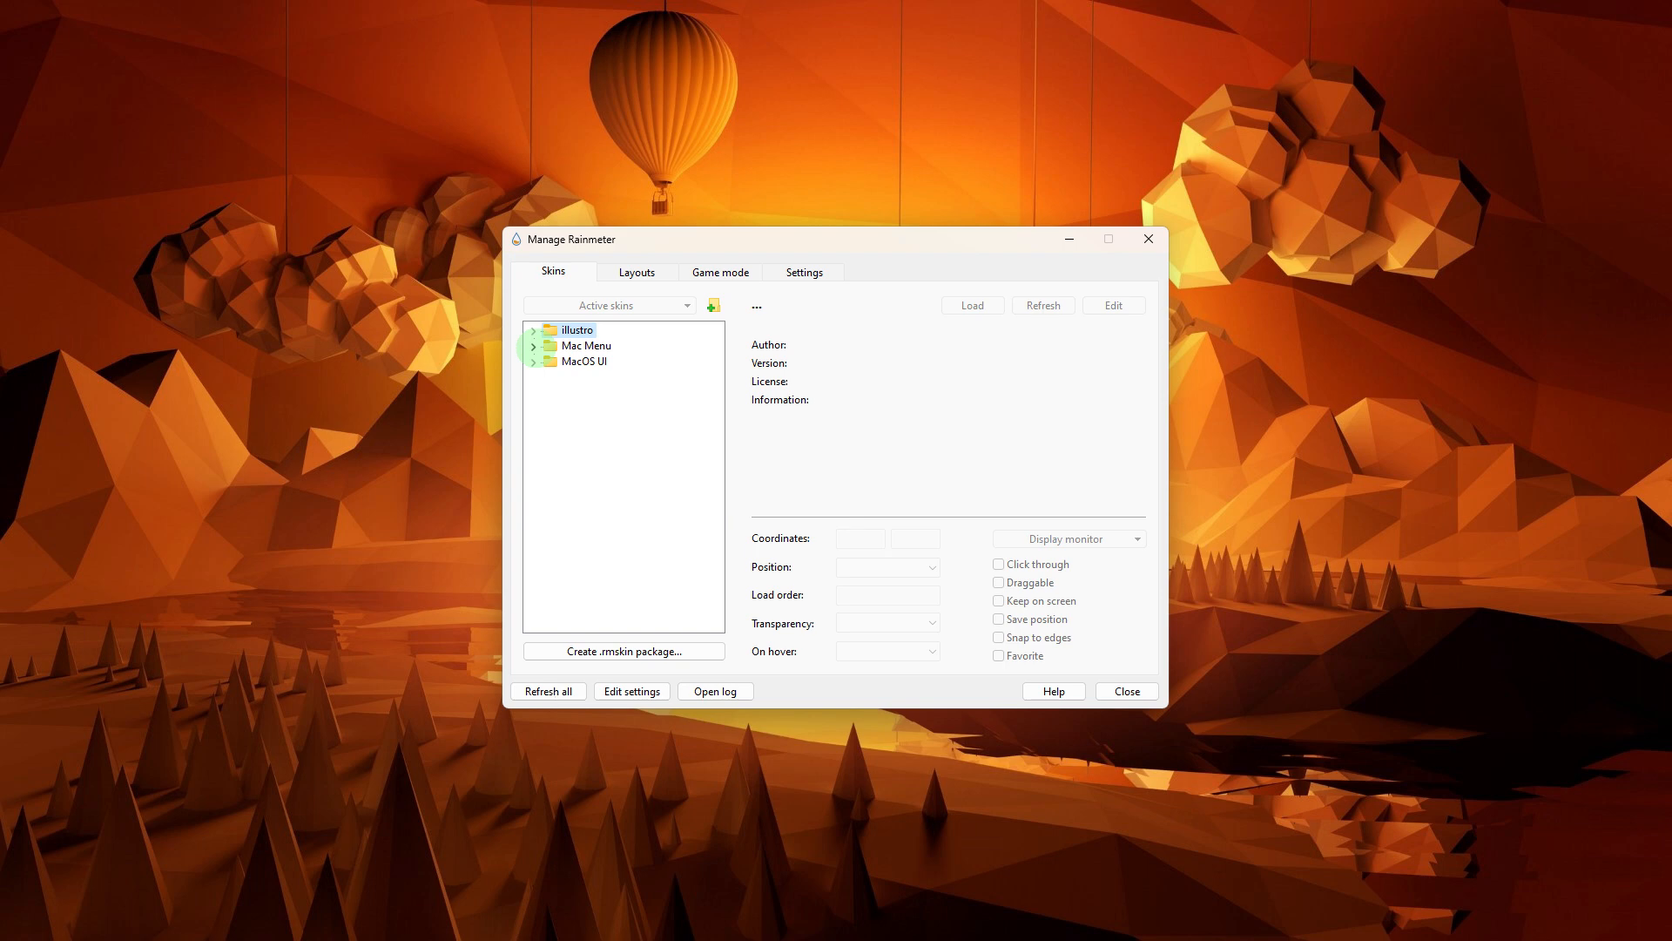
{"action": "left_click", "coordinate": [533, 345]}
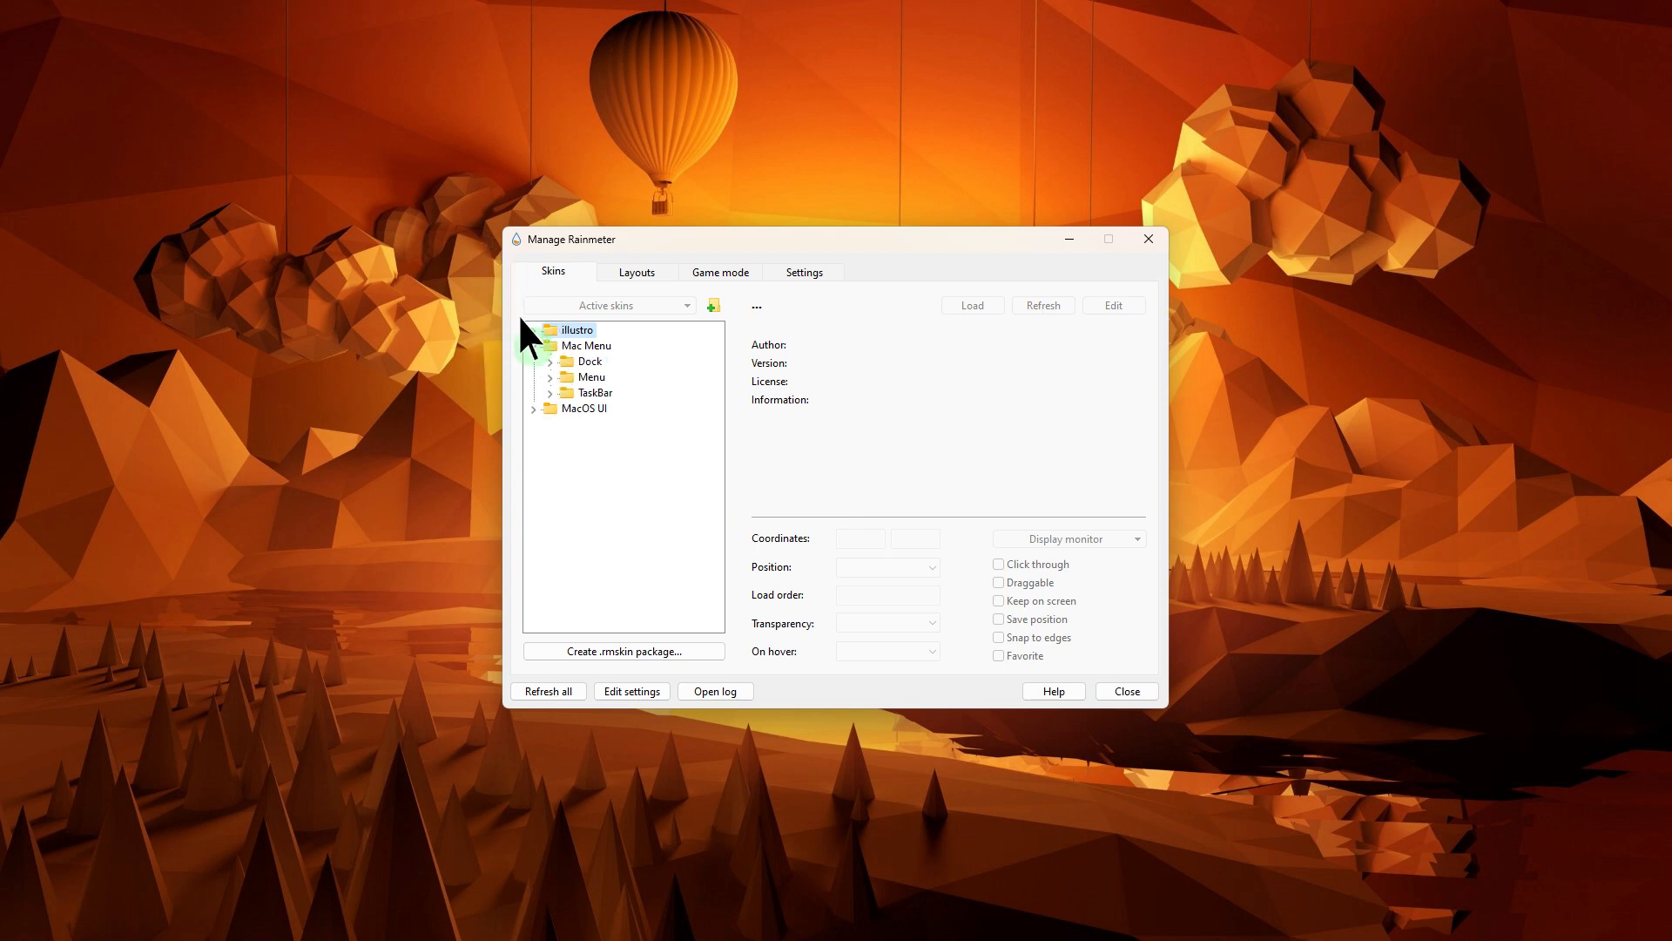
{"action": "left_click", "coordinate": [549, 393]}
{"action": "left_click", "coordinate": [573, 393]}
{"action": "left_click", "coordinate": [623, 408]}
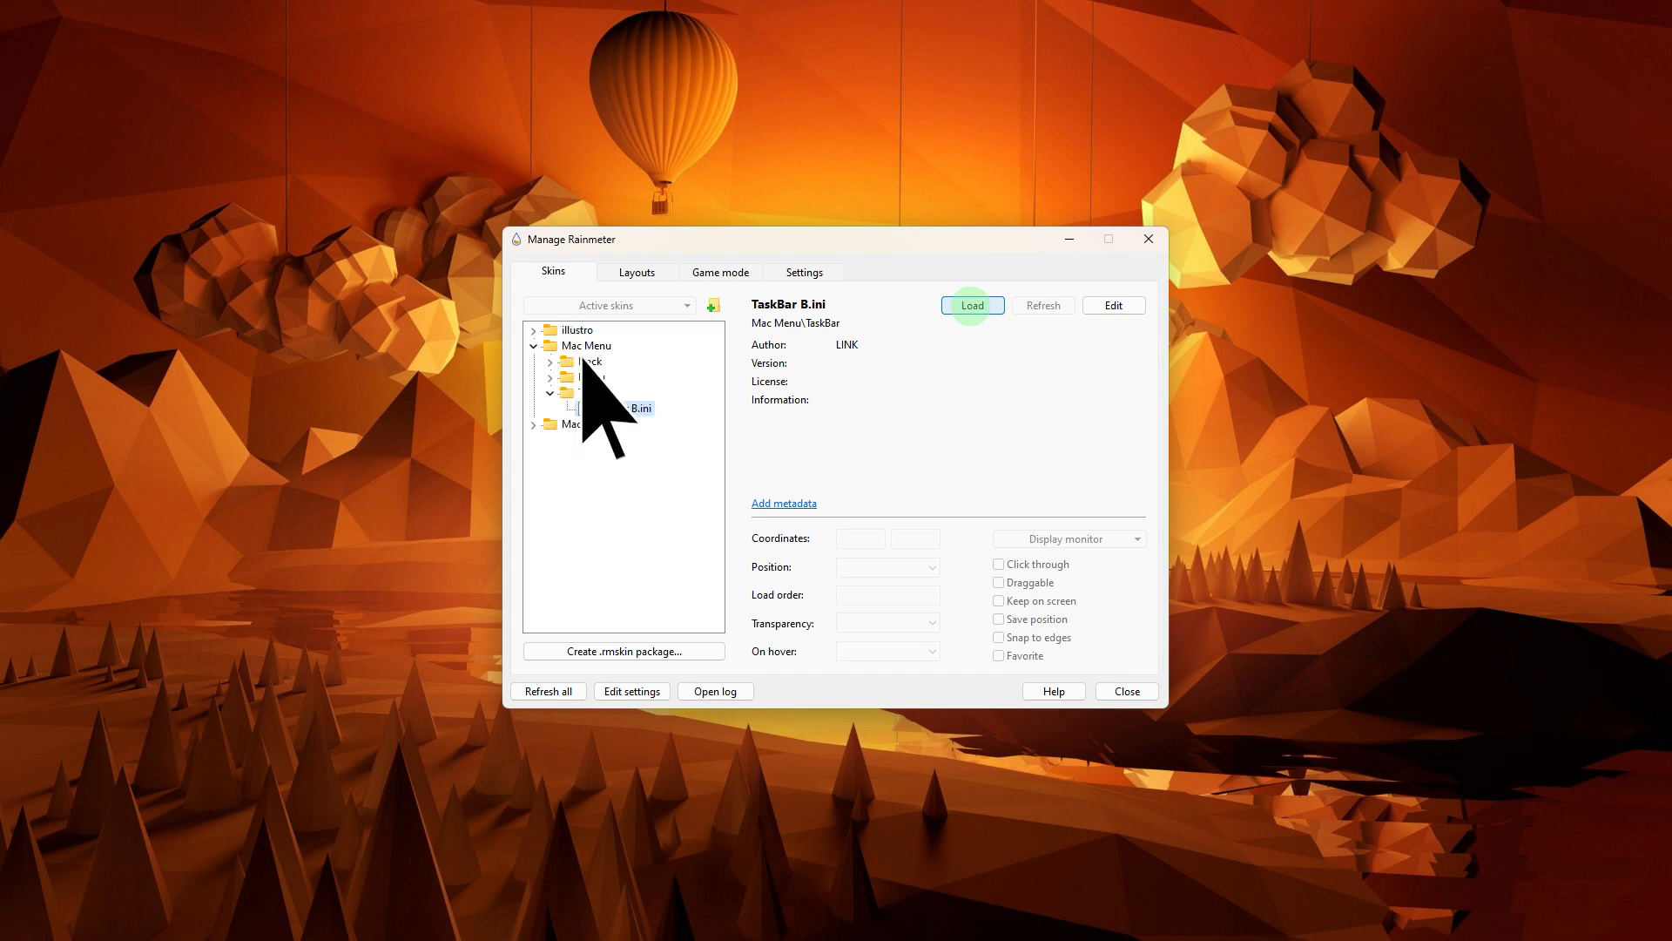
{"action": "left_click", "coordinate": [973, 305]}
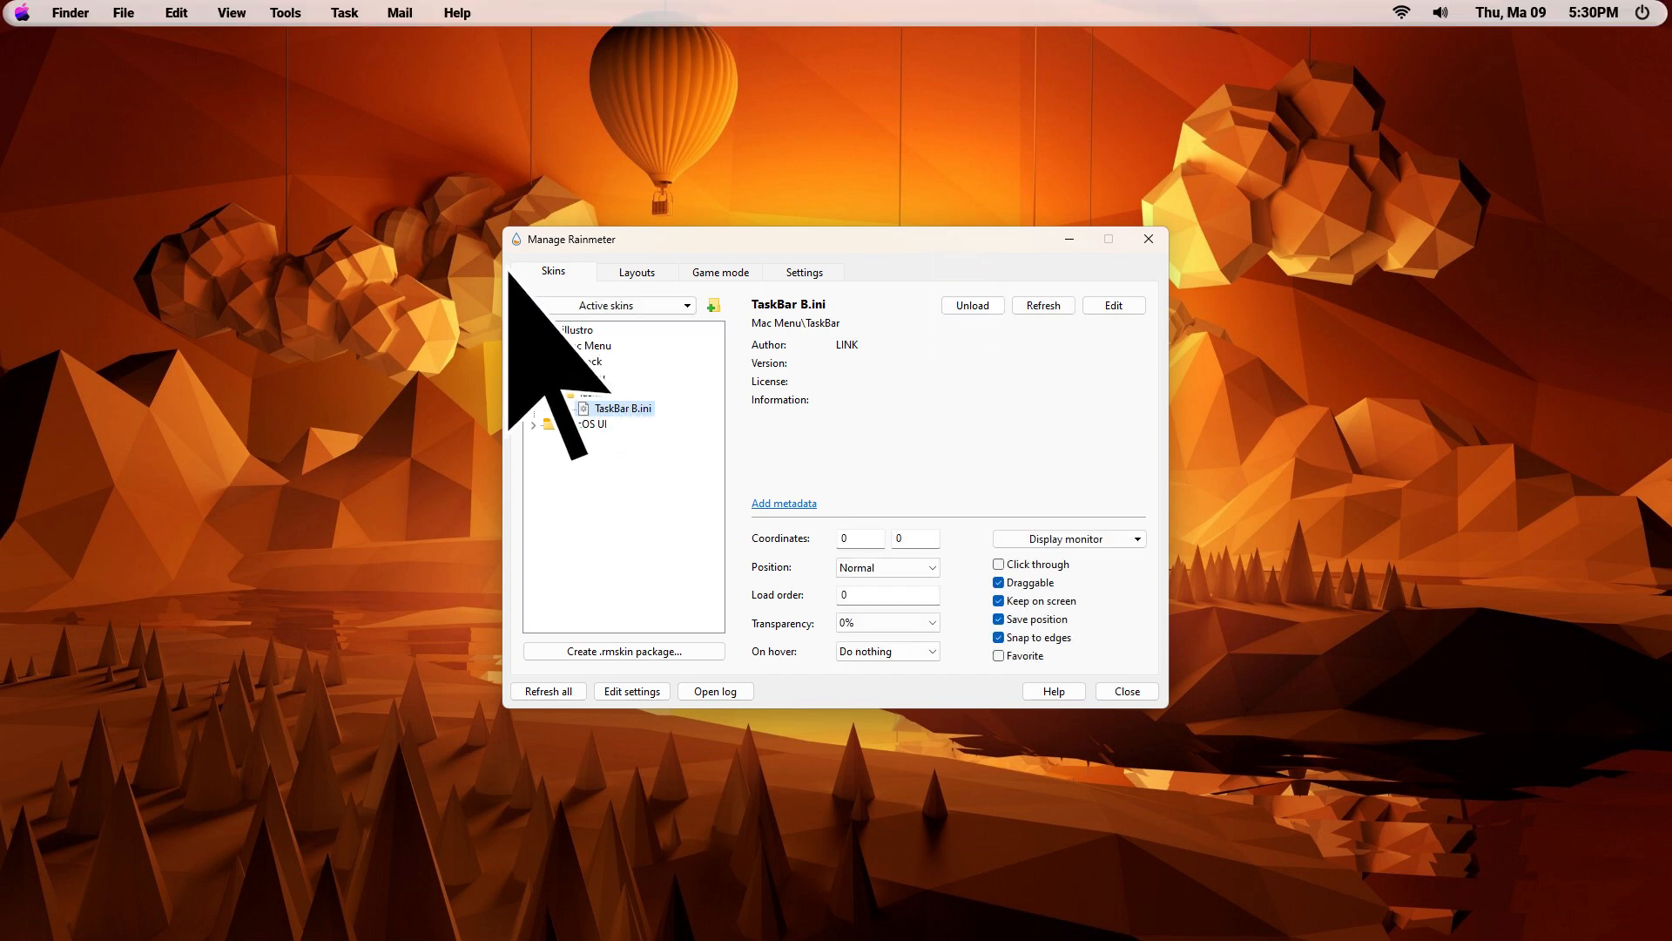
Step: Load the Menu.ini skin from the Mac Menu folder
{"action": "left_click", "coordinate": [550, 378]}
{"action": "left_click", "coordinate": [615, 393]}
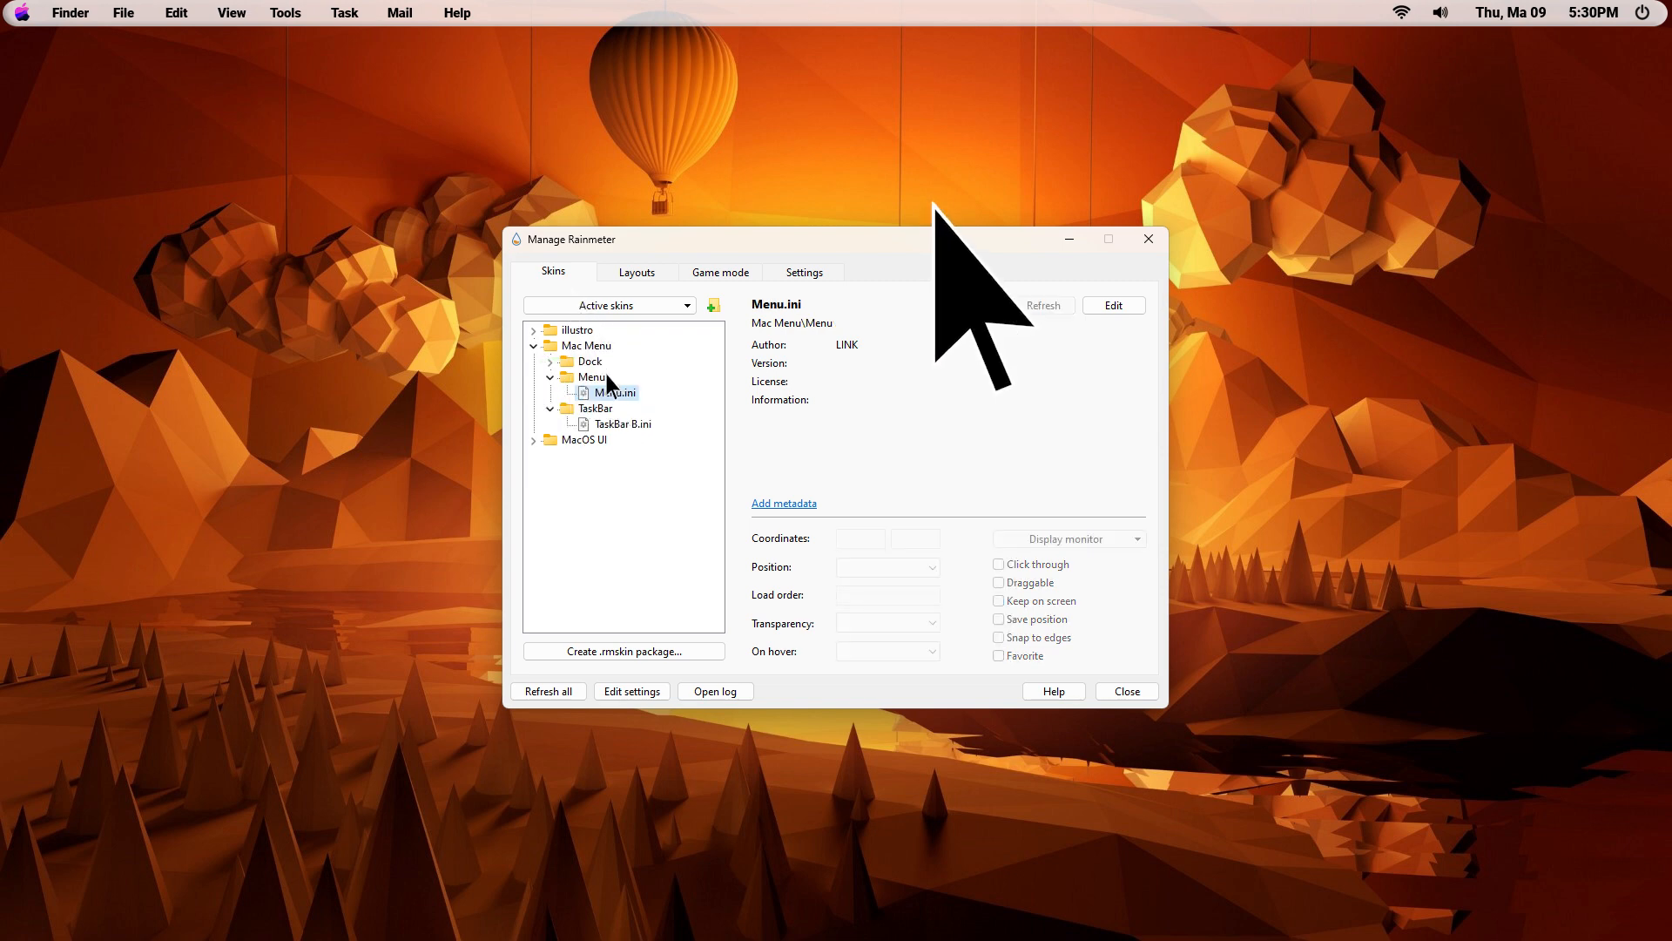
{"action": "left_click", "coordinate": [973, 305]}
Step: Load the Mac Menu Dock.ini skin and move the dock to the desktop's bottom edge, at coordinates 0, 995
{"action": "left_click", "coordinate": [550, 360]}
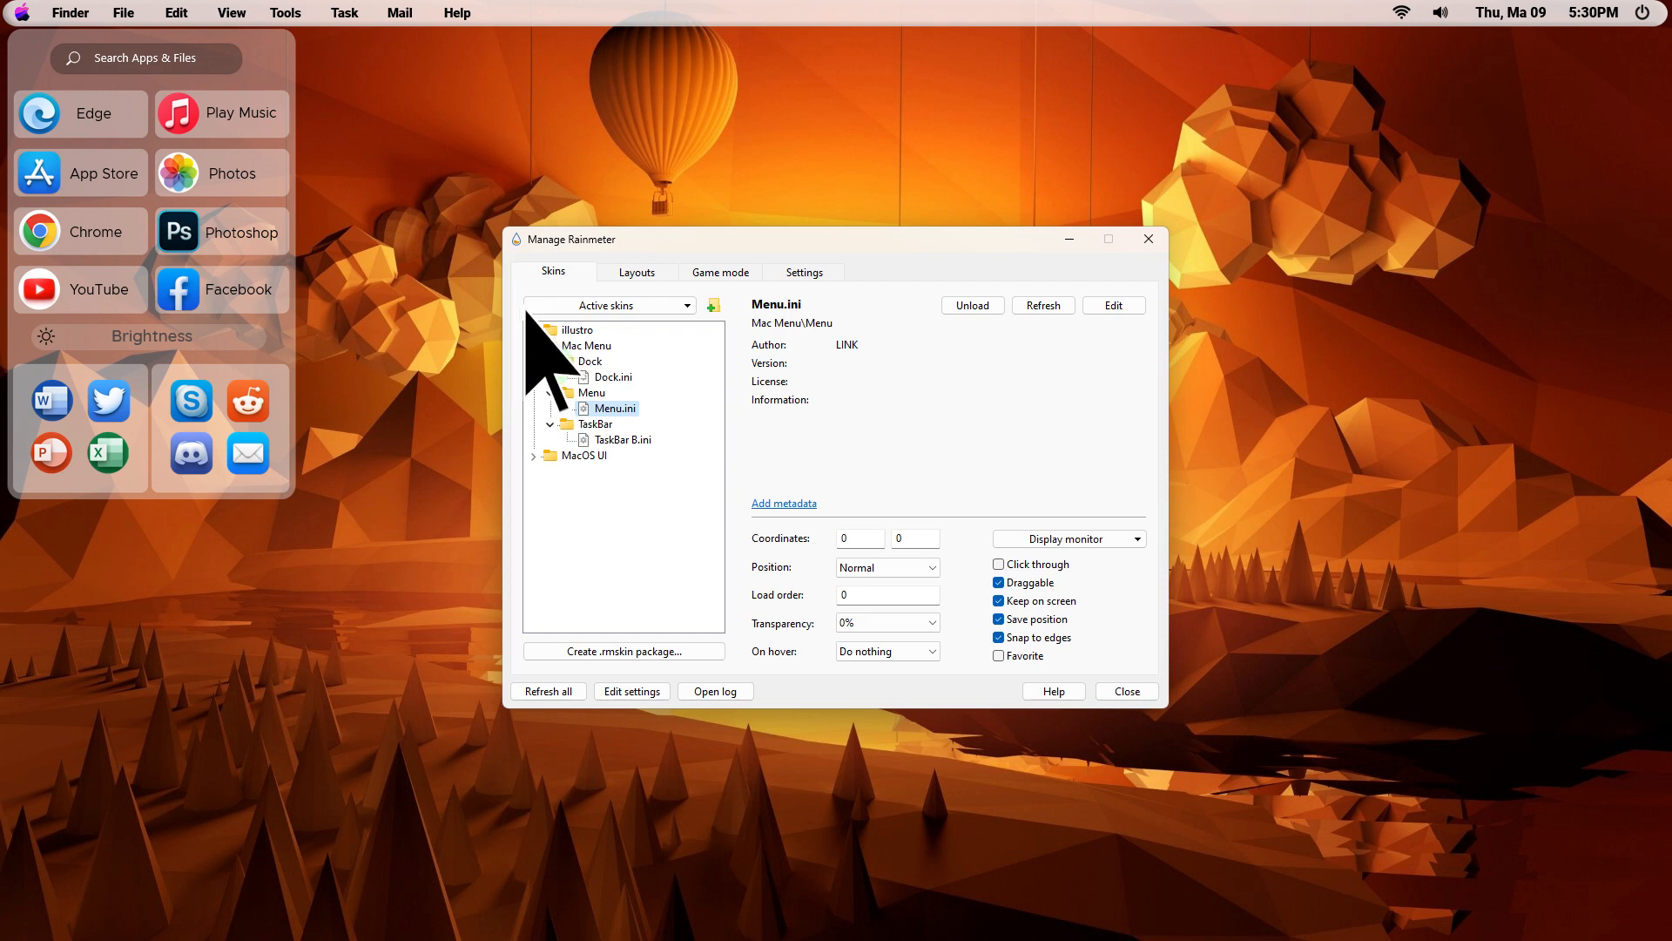
{"action": "left_click", "coordinate": [613, 376]}
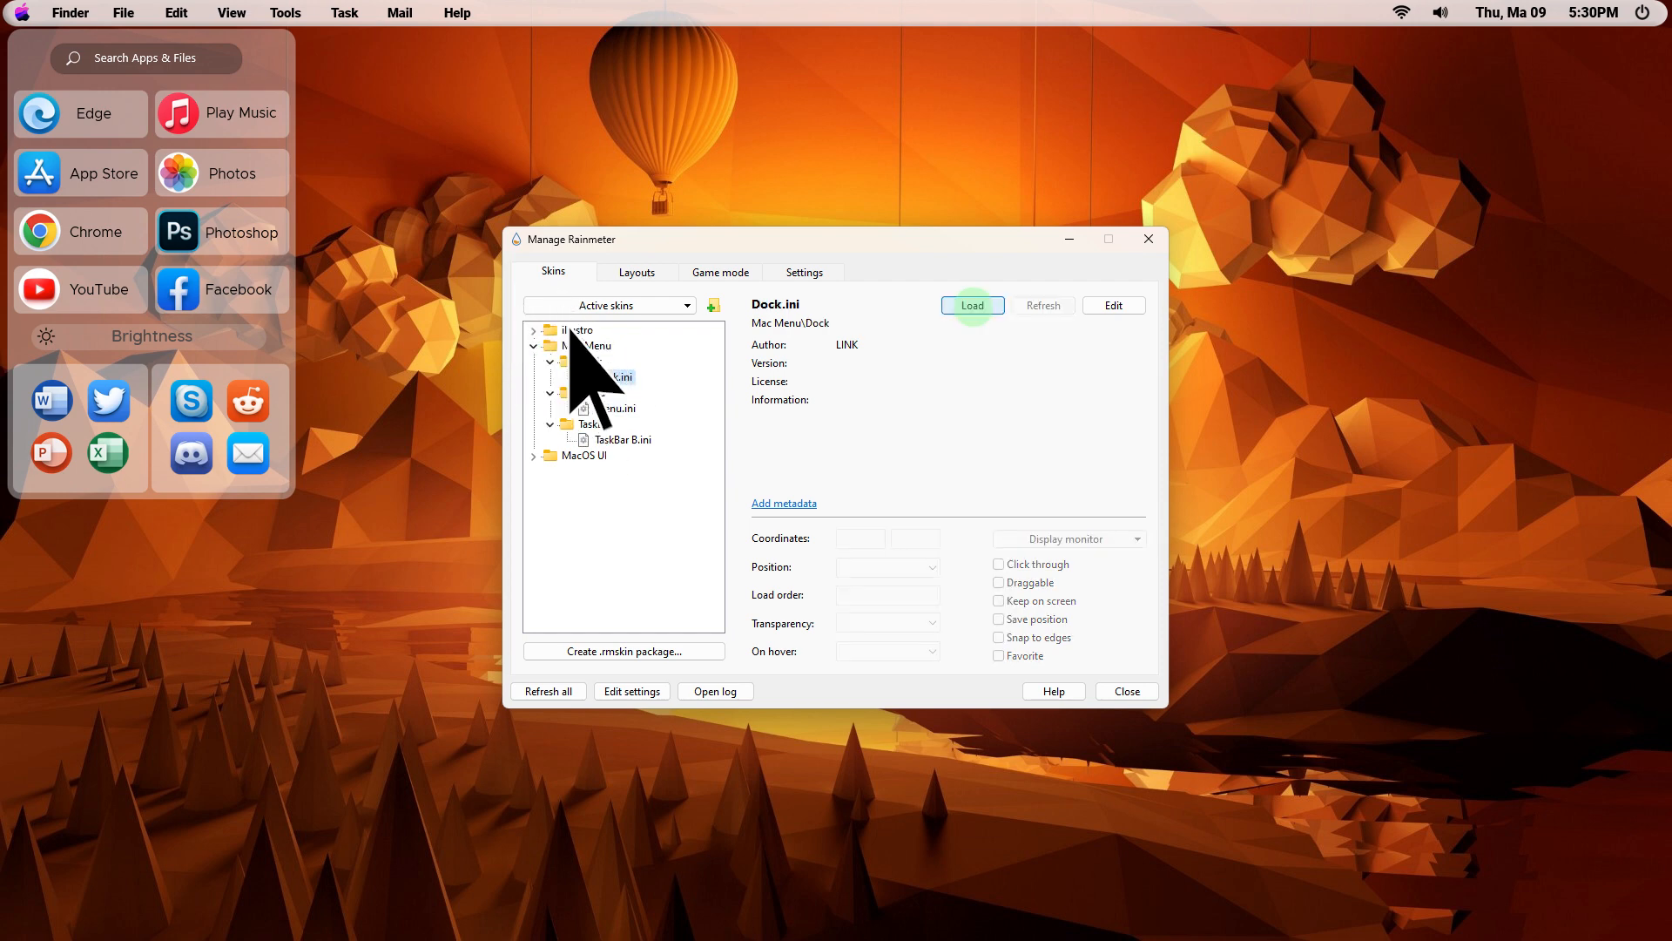
{"action": "left_click", "coordinate": [973, 305]}
{"action": "left_click_drag", "start_coordinate": [1114, 34], "coordinate": [1121, 897]}
{"action": "left_click", "coordinate": [1133, 903]}
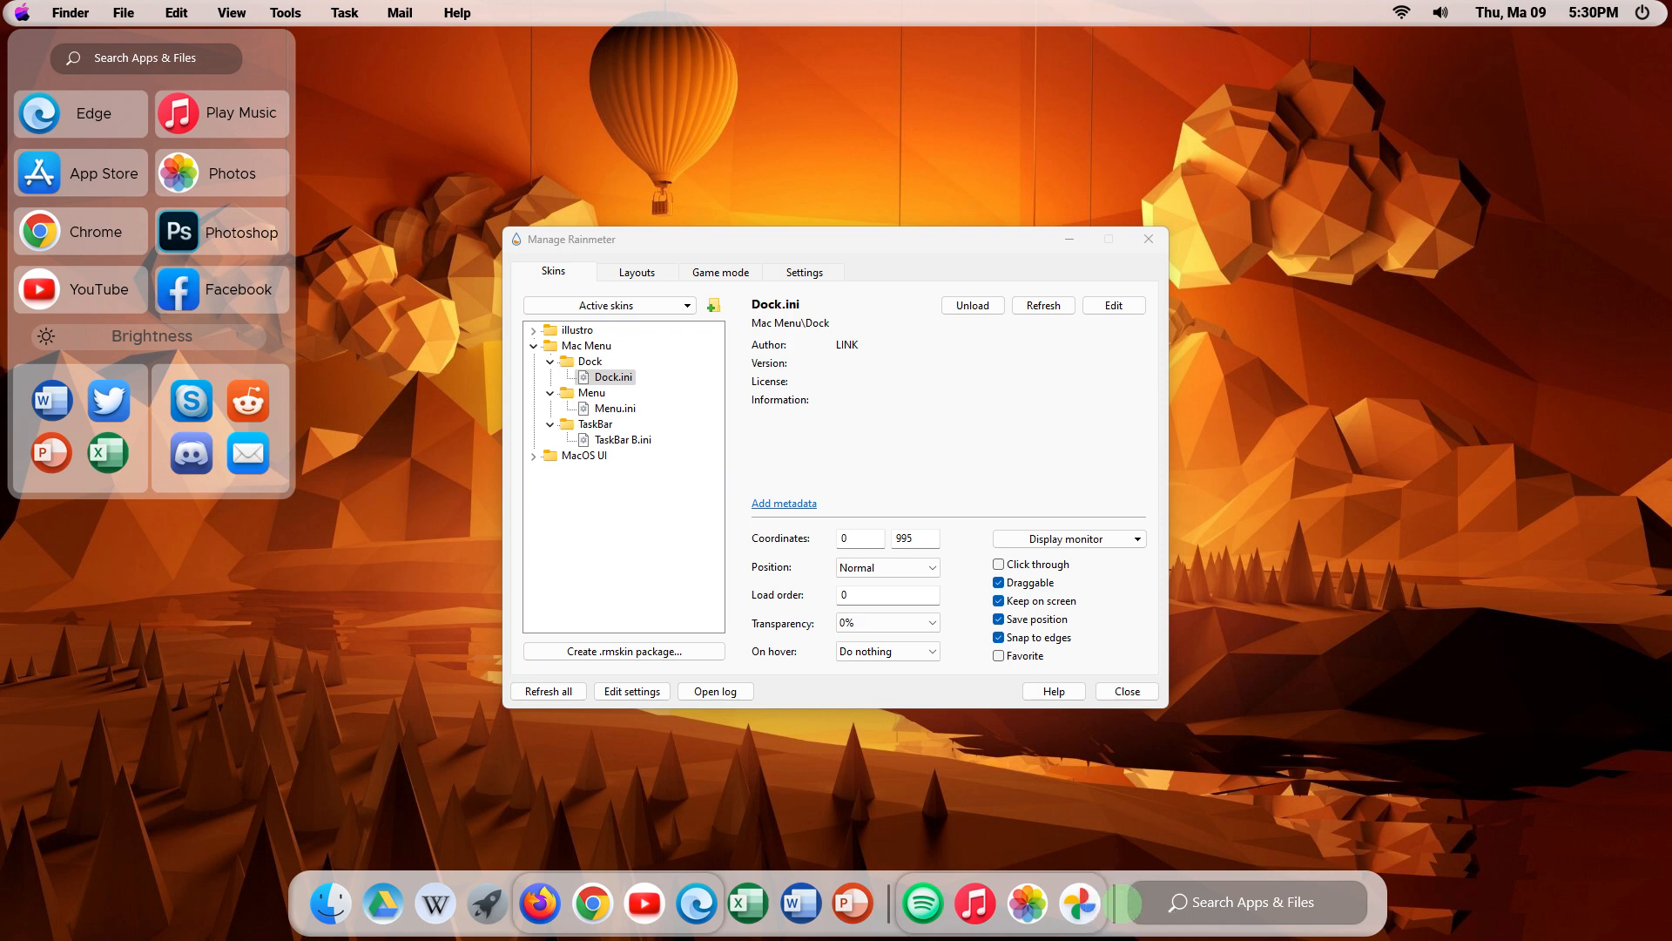